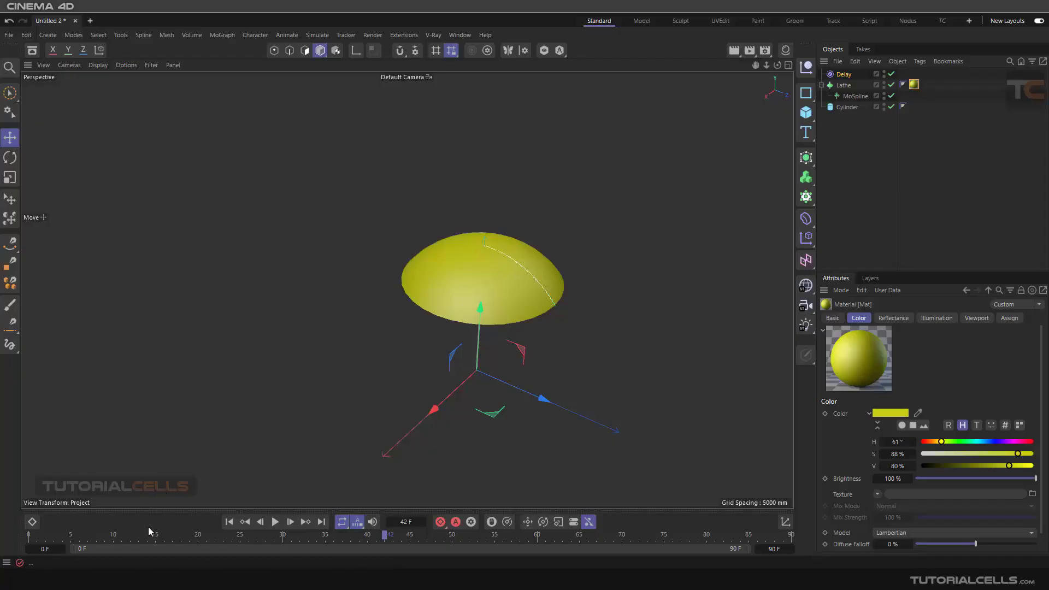
- Play the finished umbrella animation and review the MoSpline and Lathe settings
left_click(229, 522)
left_click(275, 522)
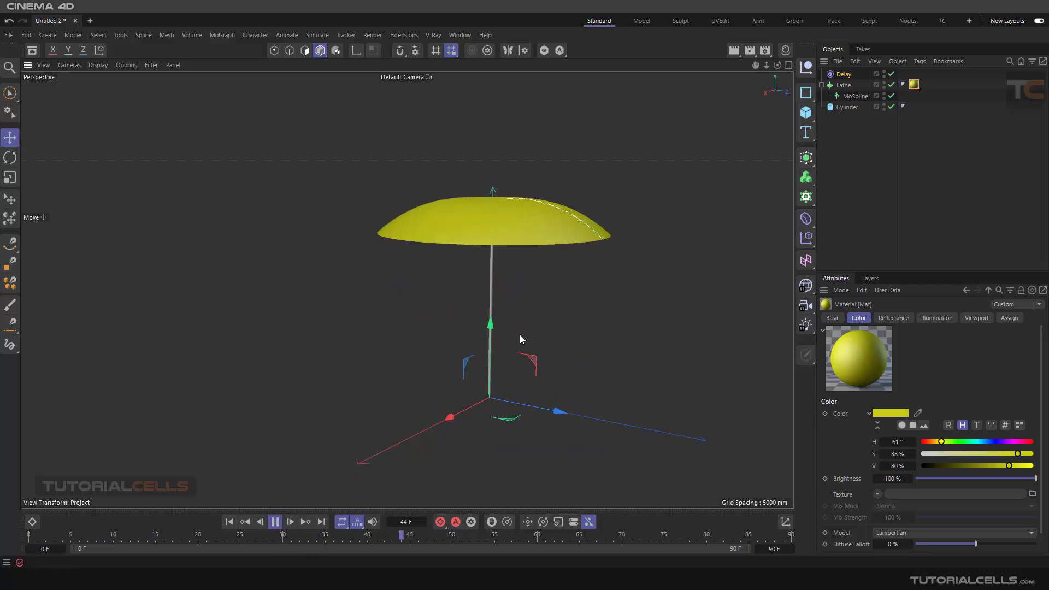
left_click(845, 98)
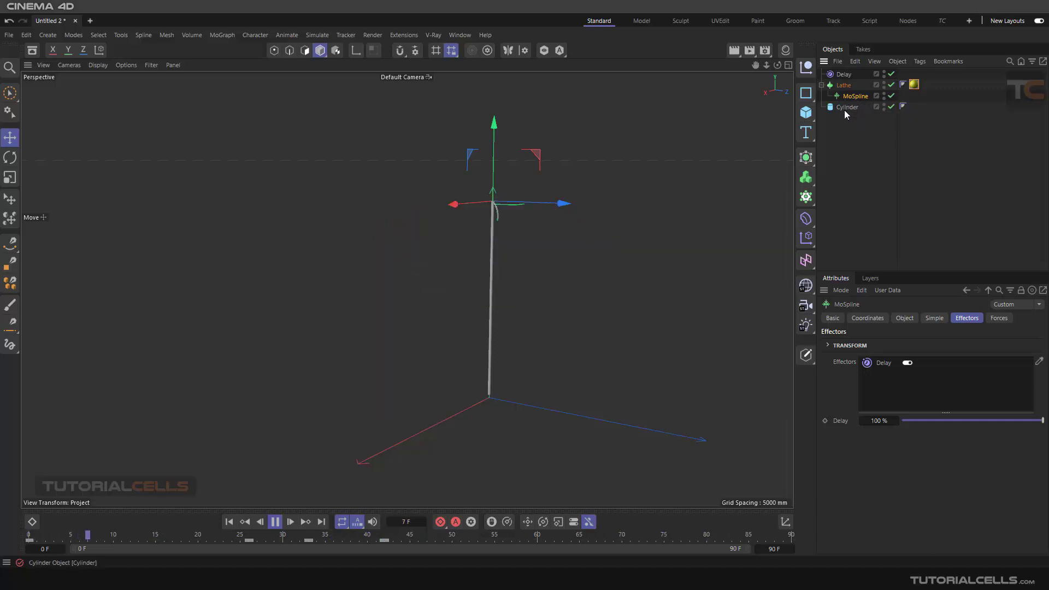
left_click(904, 318)
left_click(934, 318)
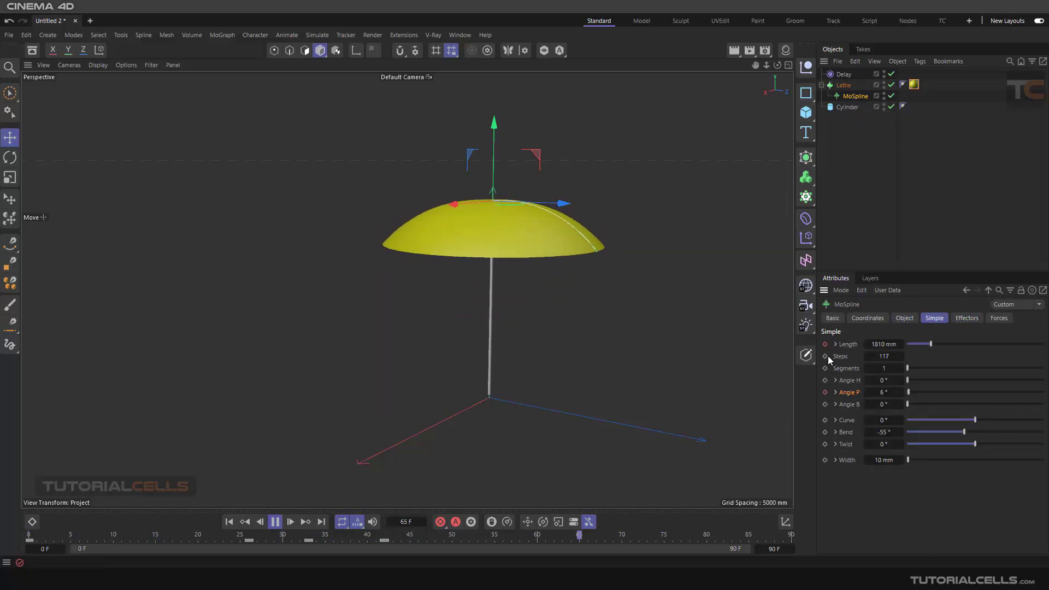
left_click(847, 86)
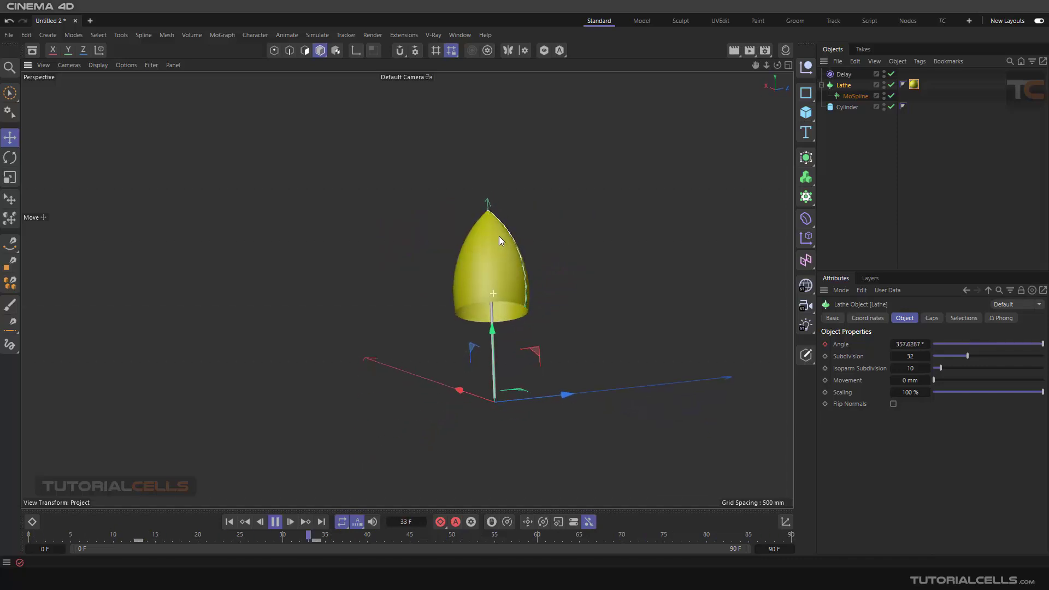
left_click_drag(502, 233, 509, 315, "alt")
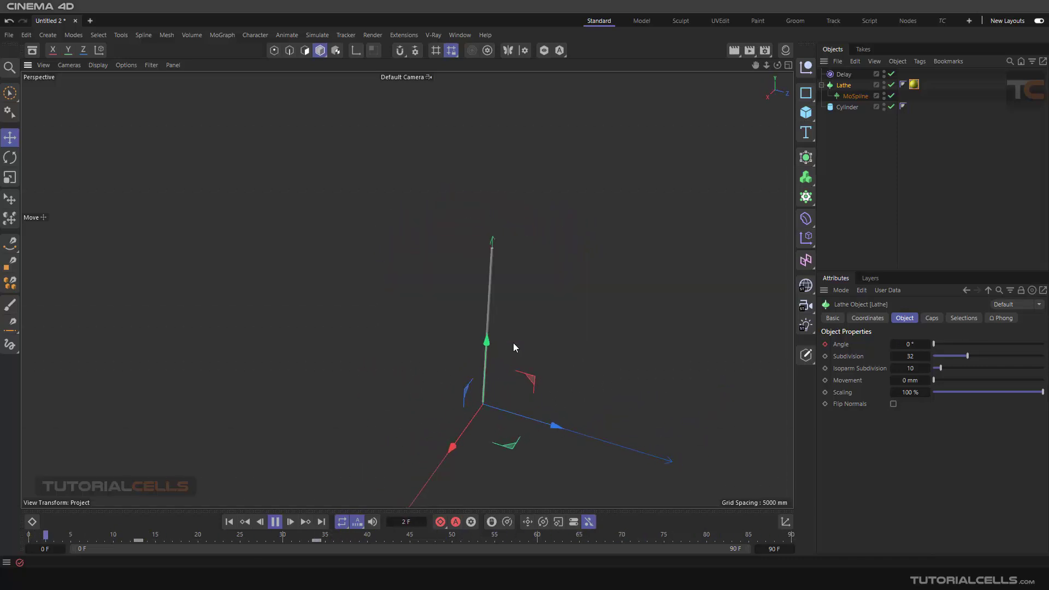
middle_click_drag(513, 343, 522, 287, "alt")
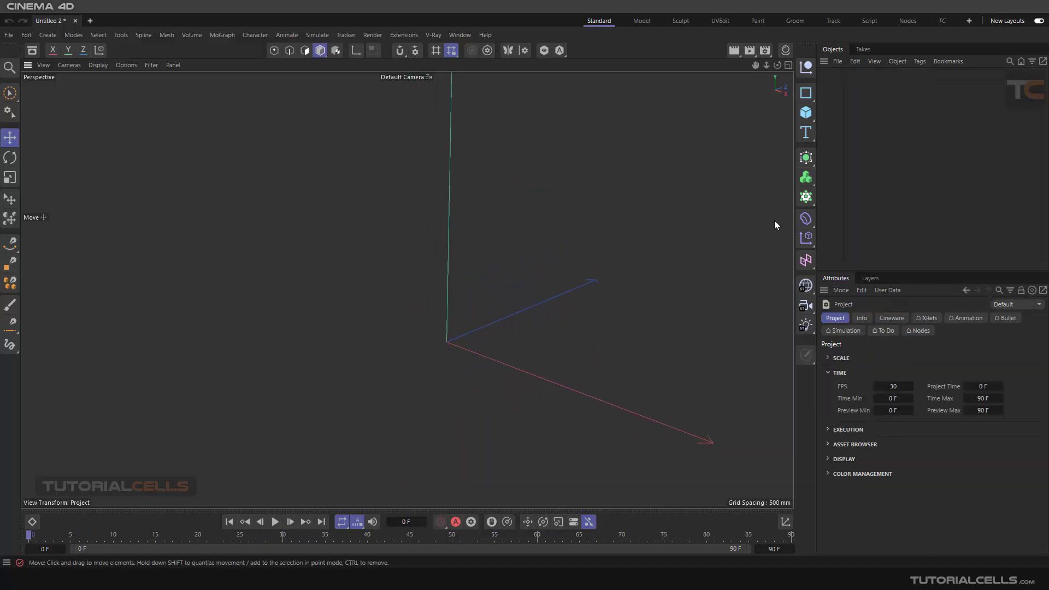
- Add a Cylinder and drag its radius inward into a thin pole about 2944 mm tall
left_click(806, 112)
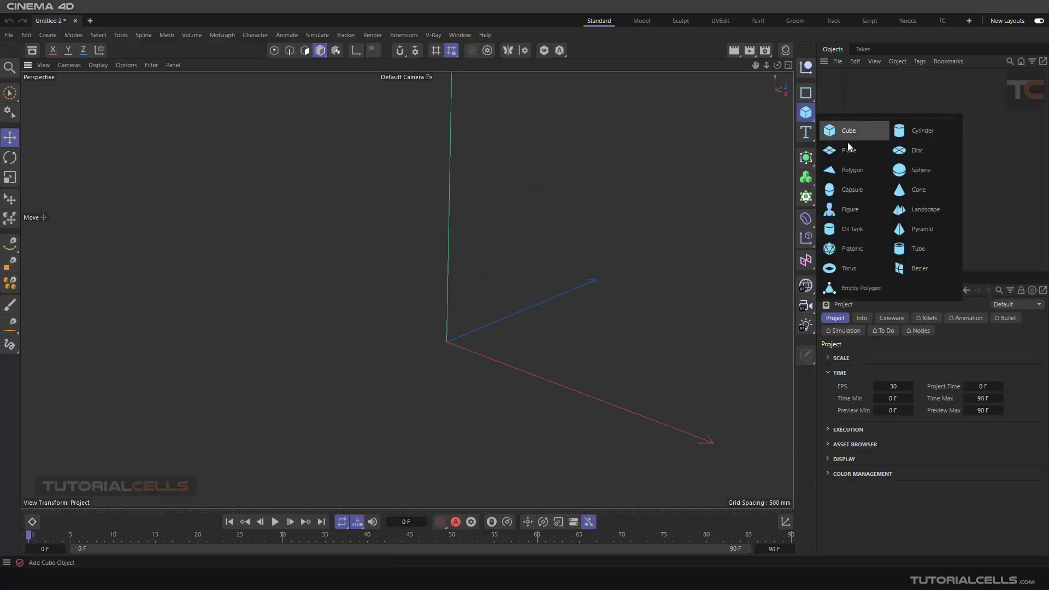
left_click(900, 134)
left_click_drag(485, 276, 470, 215)
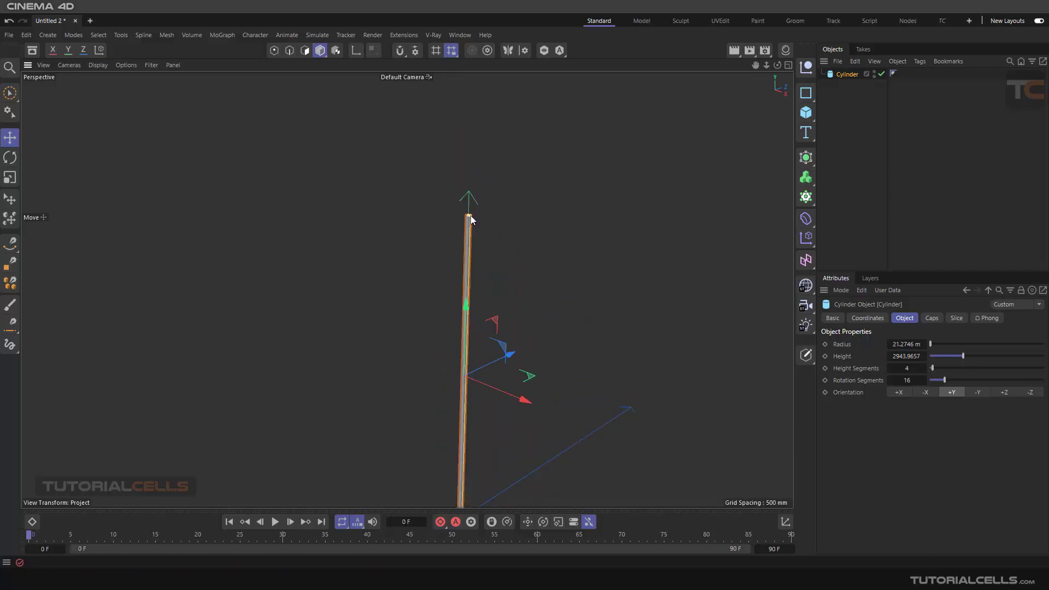
scroll(523, 277, "down", 1)
left_click(516, 241)
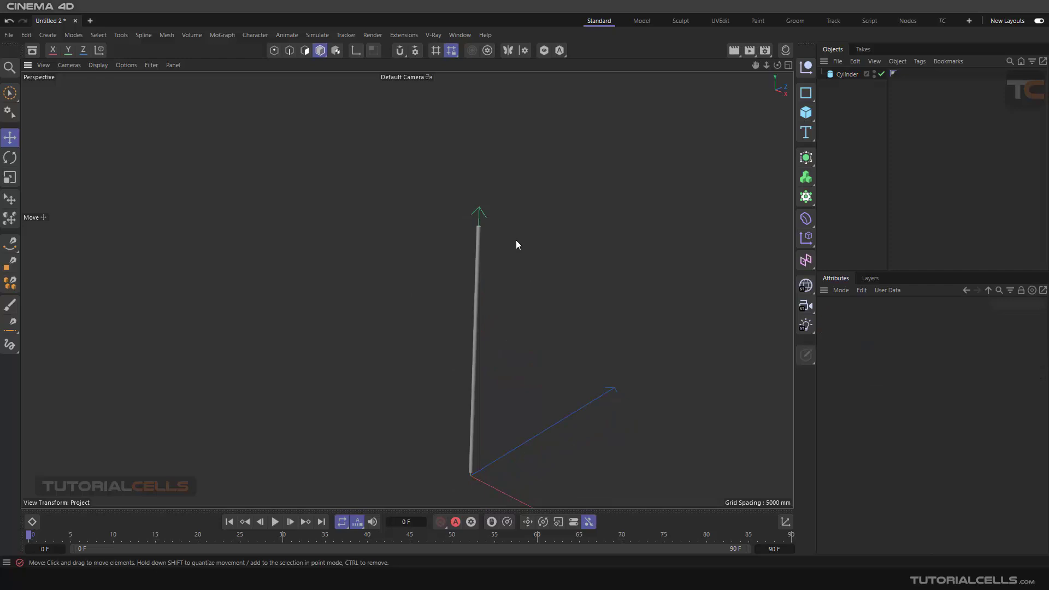
mouse_move(516, 241)
left_mouse_down("alt")
mouse_move(549, 291)
mouse_move(530, 242)
left_mouse_up("alt")
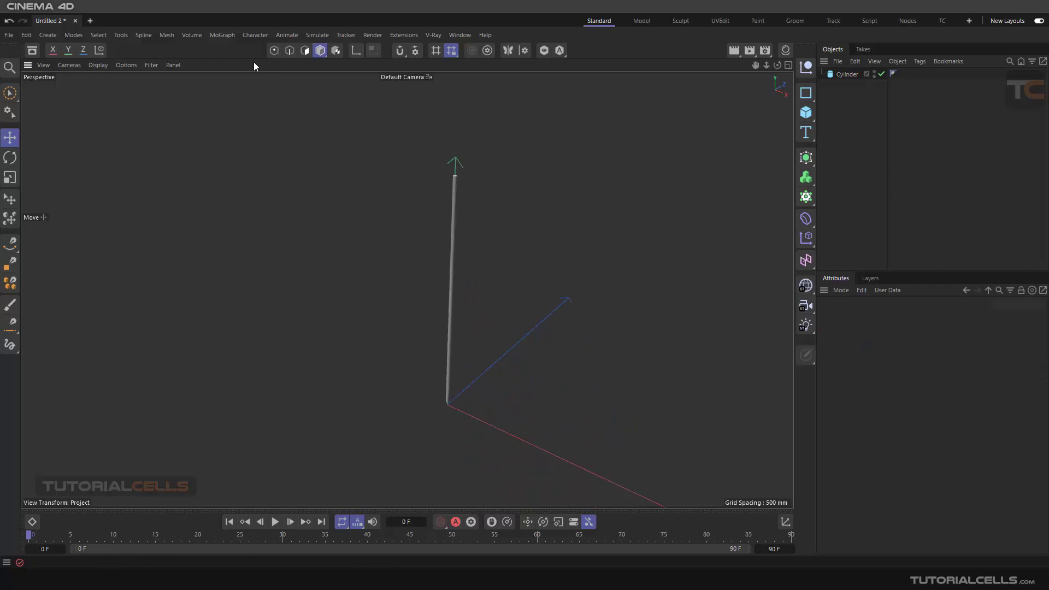
- Add a MoSpline, raise it to the pole top, and set its Simple Length to 1330 mm
left_click(229, 35)
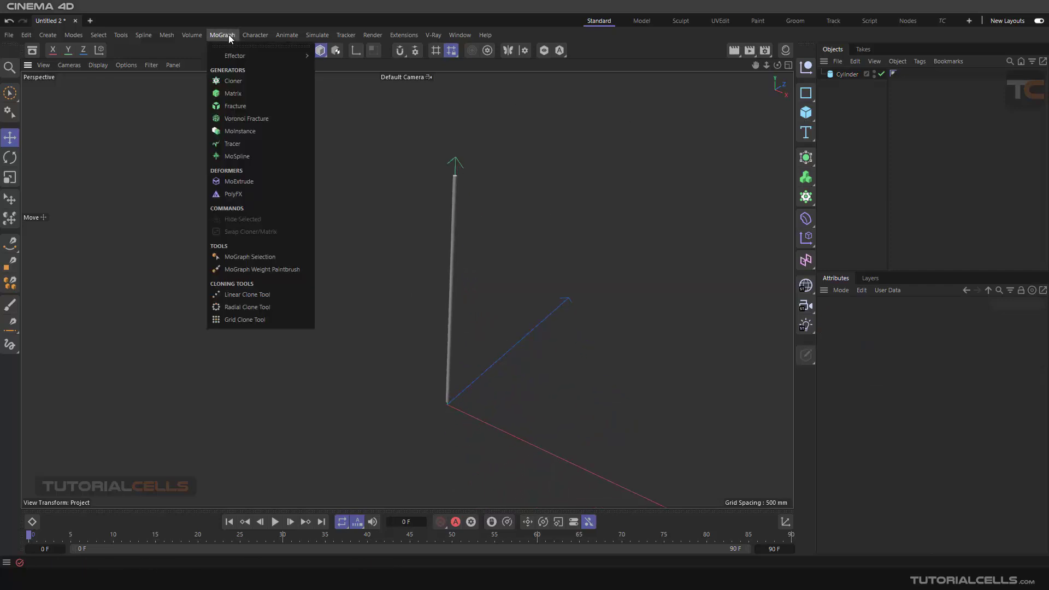
left_click(263, 156)
left_click_drag(470, 364, 455, 138, "alt")
mouse_move(596, 236)
left_mouse_down("alt")
mouse_move(615, 248)
mouse_move(576, 222)
mouse_move(578, 234)
left_mouse_up("alt")
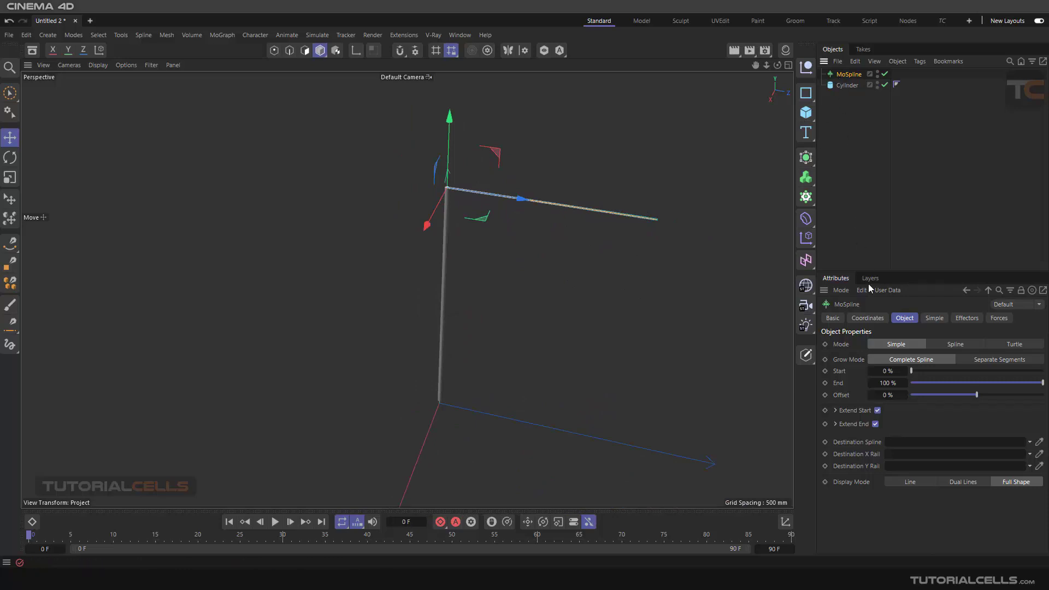
left_click(935, 318)
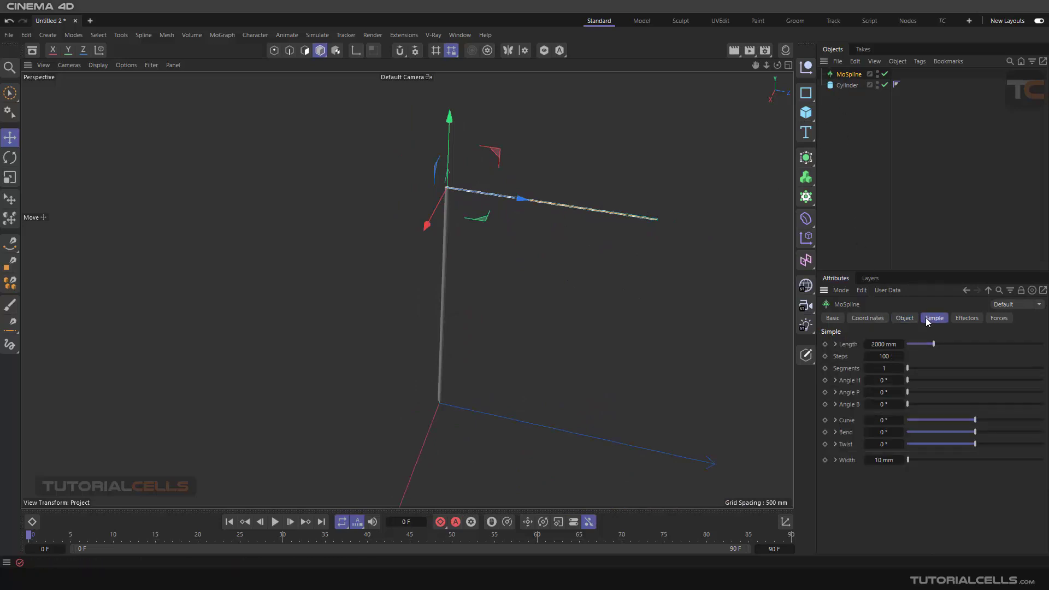
left_click(926, 345)
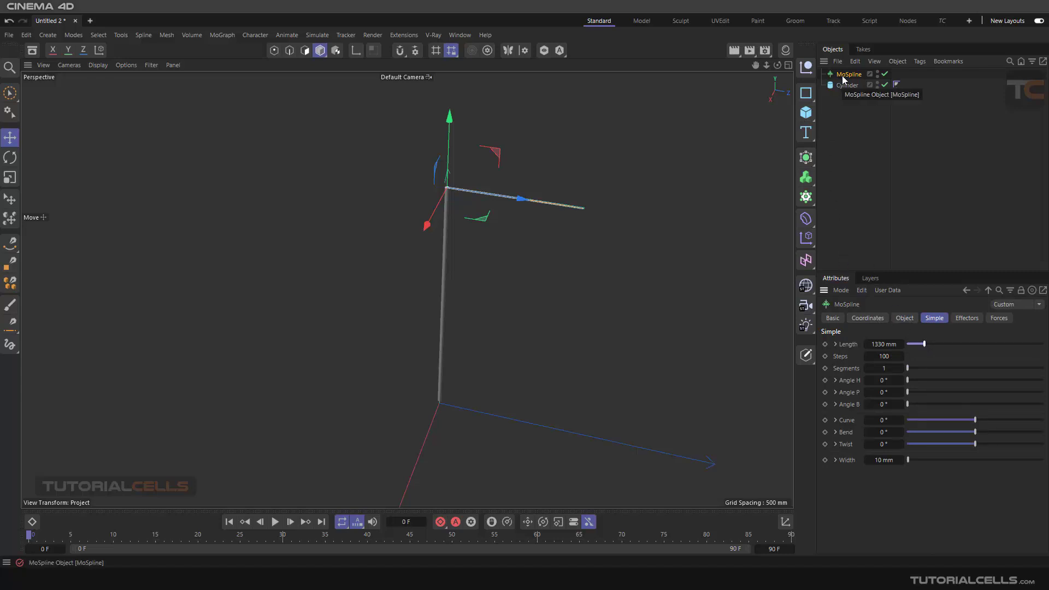
- Add a Lathe and nest the MoSpline under it, sweeping a flat disc atop the pole
left_click(807, 158)
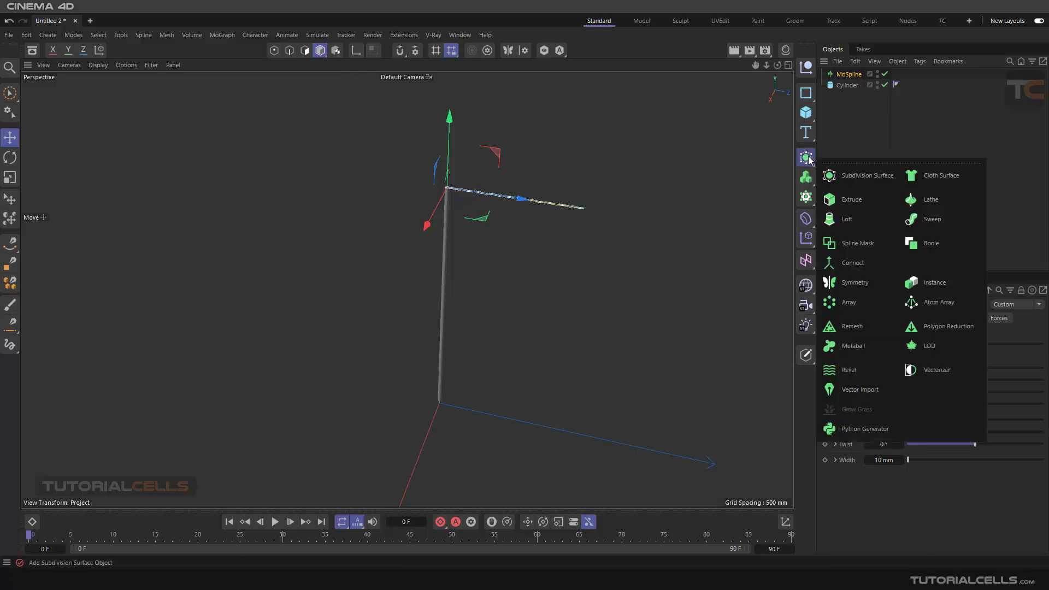
left_click(913, 201)
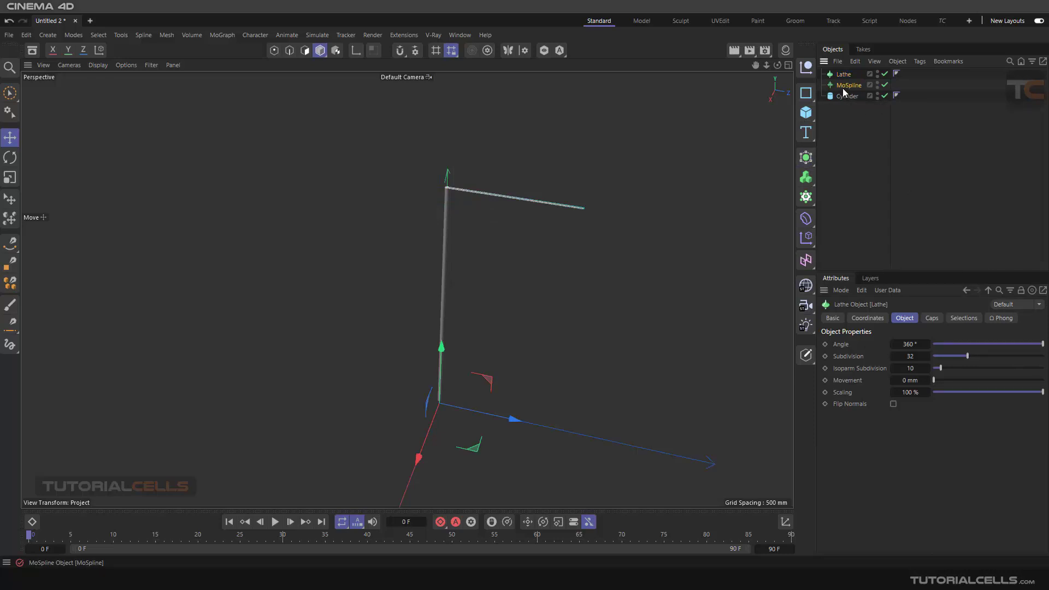
left_click_drag(843, 87, 845, 77)
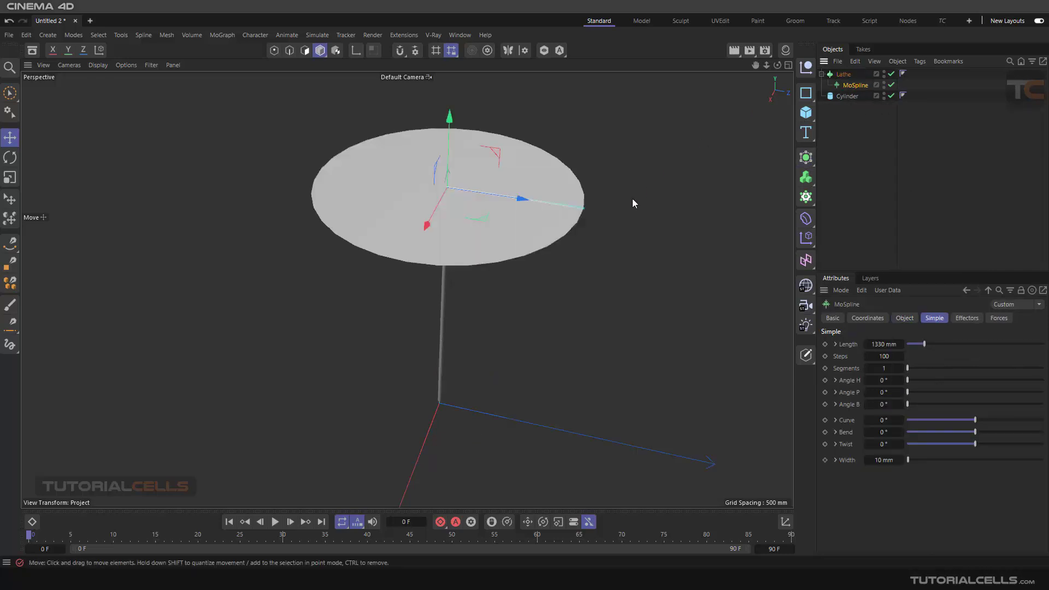
left_click_drag(555, 247, 526, 221, "alt")
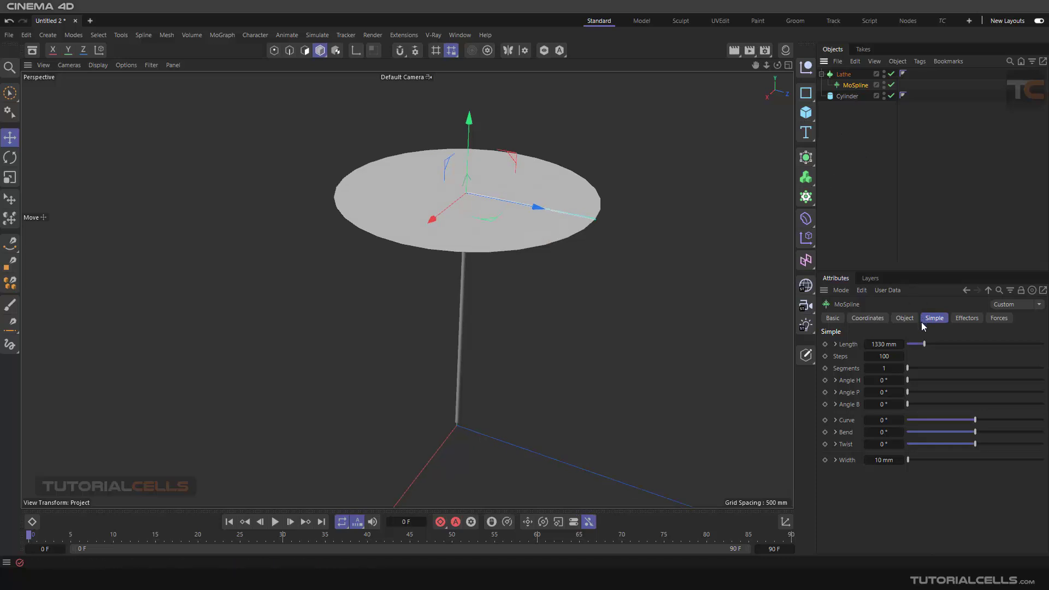
- Shape the MoSpline into a dome: Length 1490, Steps 117, Bend -55°, Angle P -18°
left_click_drag(925, 344, 922, 342)
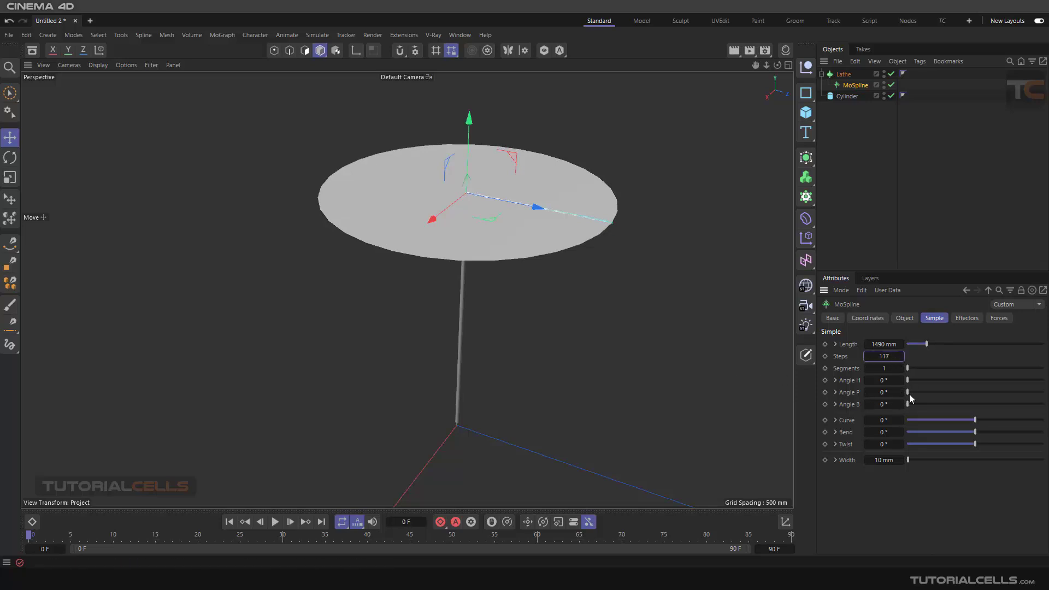
left_click_drag(910, 395, 867, 393)
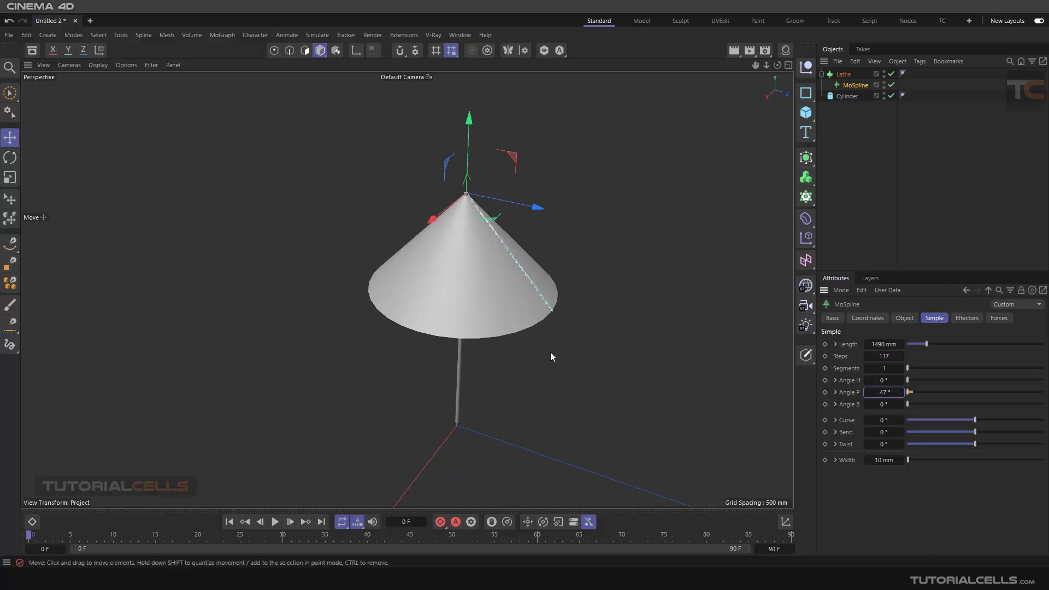
middle_click_drag(550, 342, 530, 253)
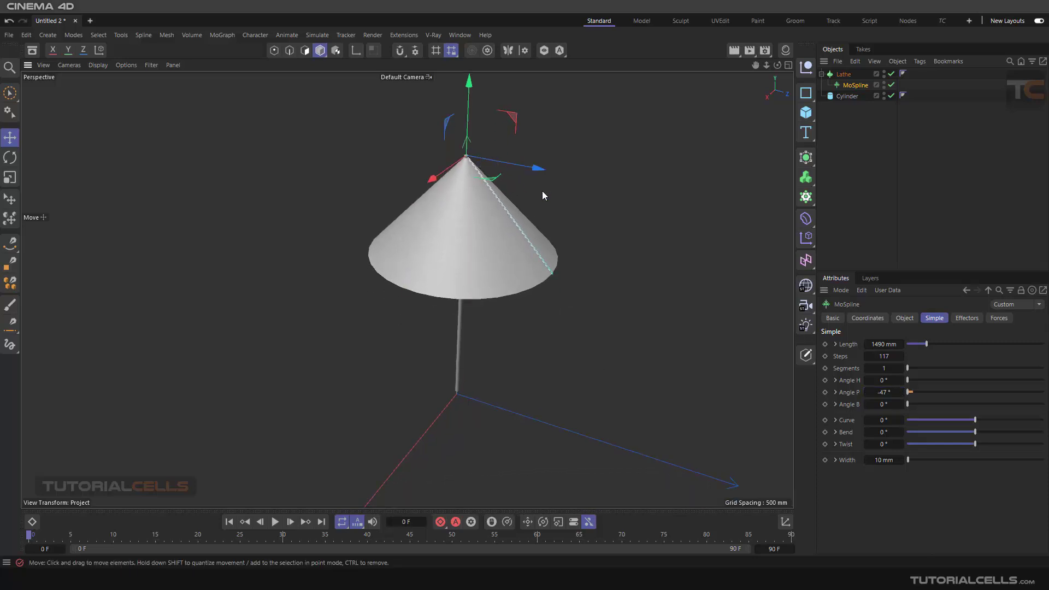
left_click_drag(975, 431, 965, 432)
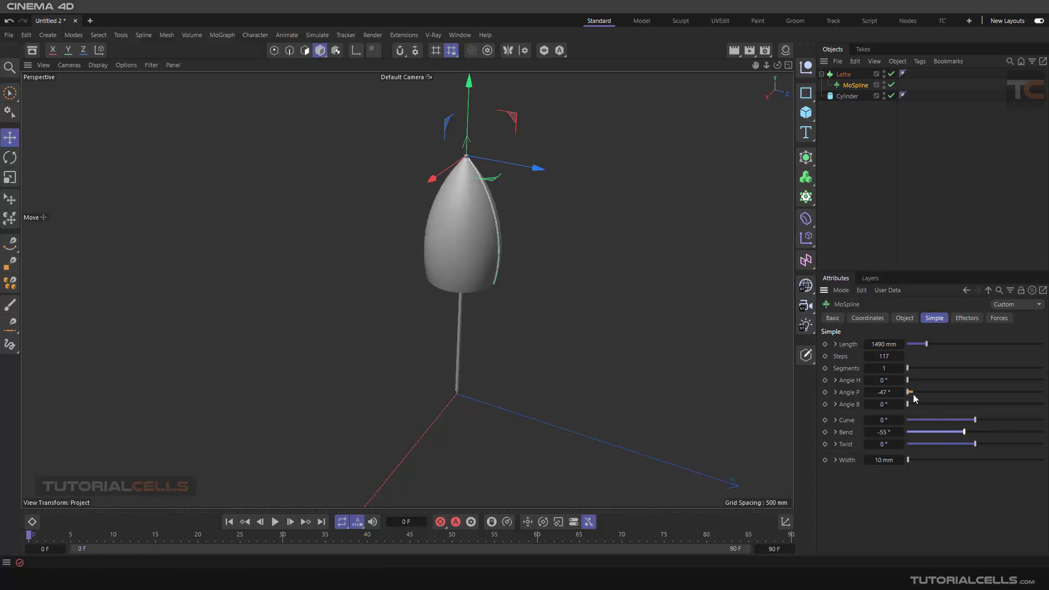
left_click_drag(914, 395, 880, 391)
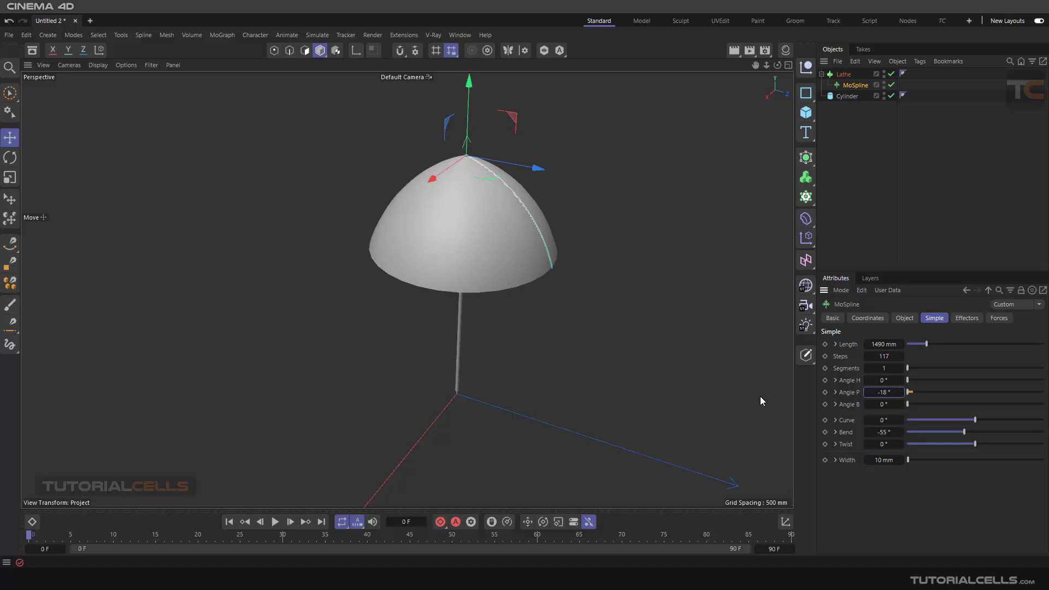
- Drag the MoSpline Length down to 0 mm so only the pole shows
scroll(339, 402, "down", 2)
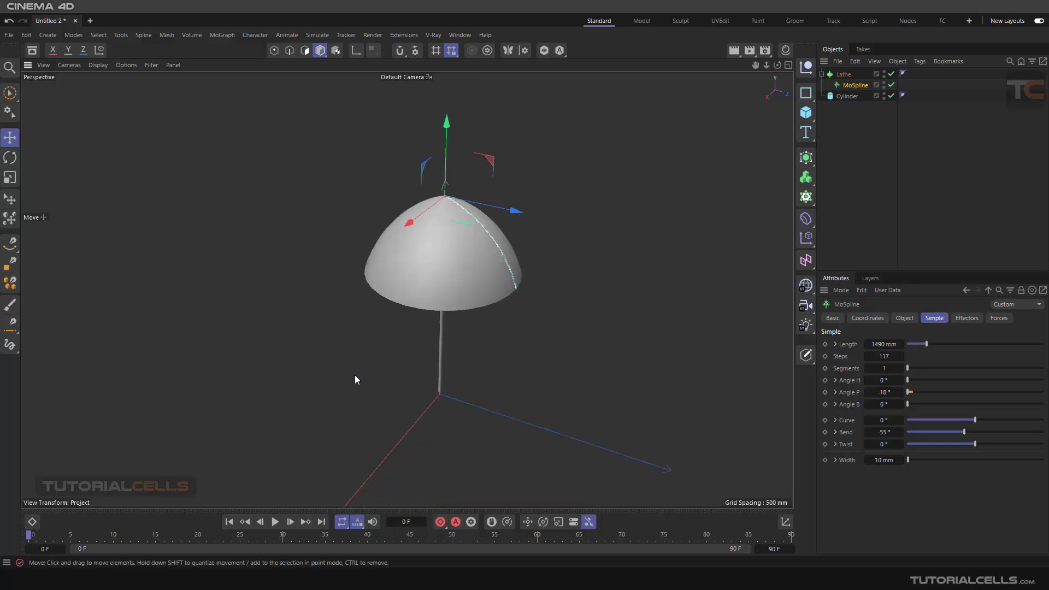
scroll(392, 278, "up", 3)
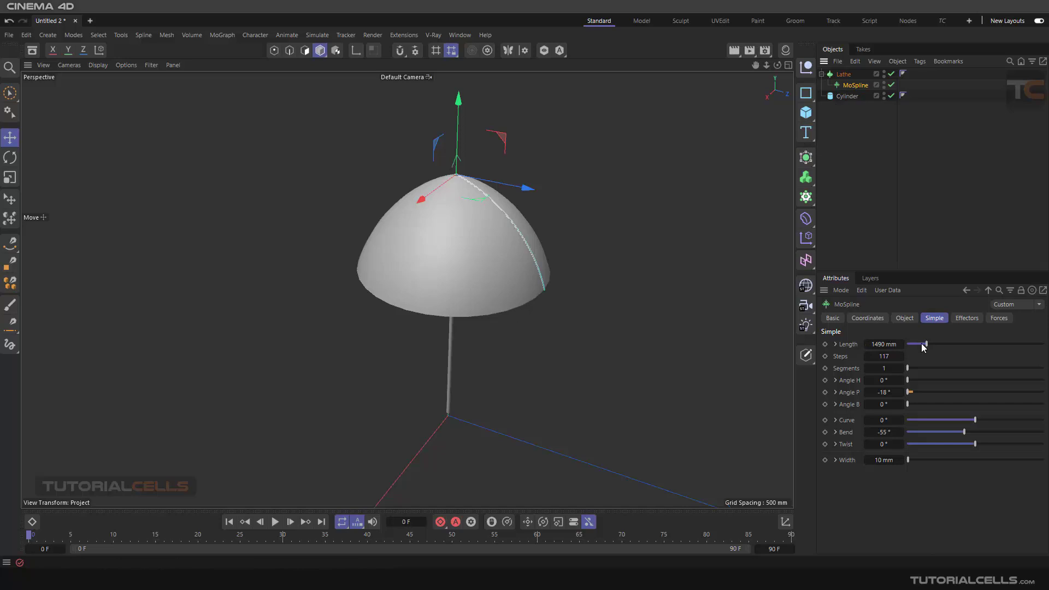
left_click_drag(925, 343, 905, 342)
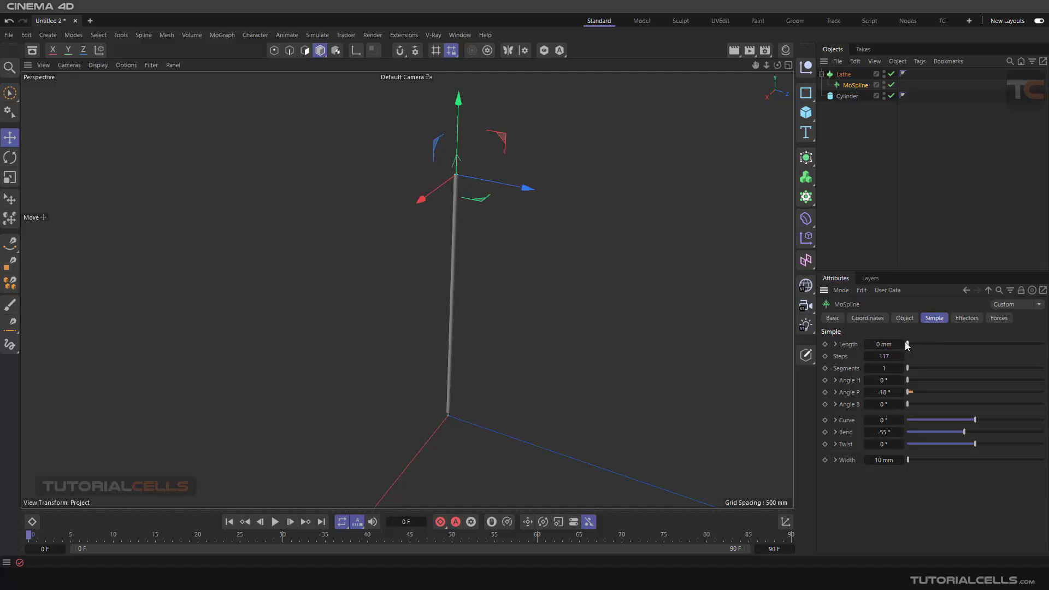
- Keyframe MoSpline Length at 1810 mm and move that key to frame 22
left_click(275, 523)
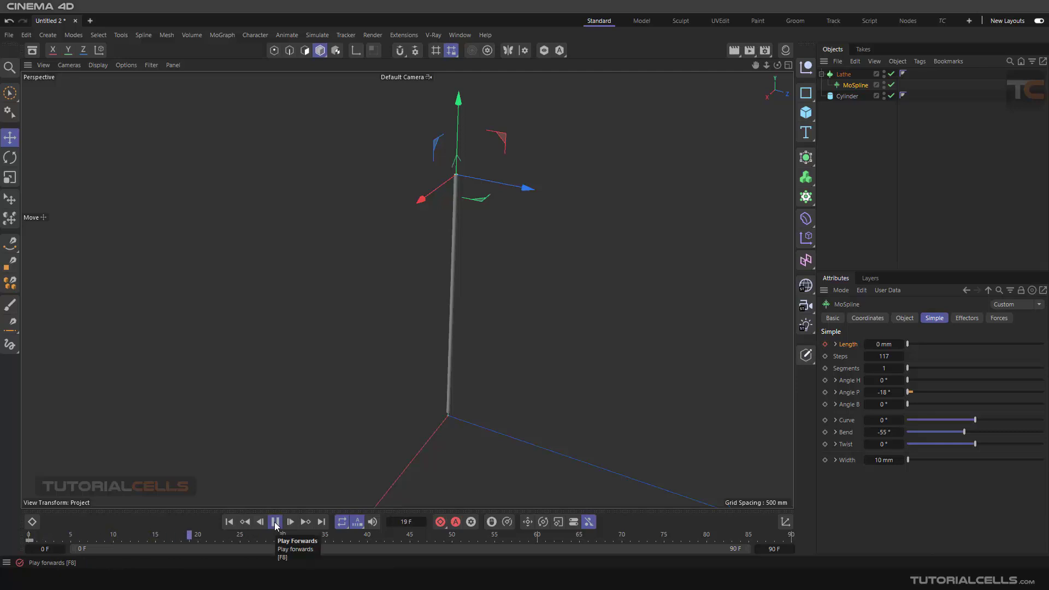
left_click(275, 523)
left_click_drag(908, 345, 932, 346)
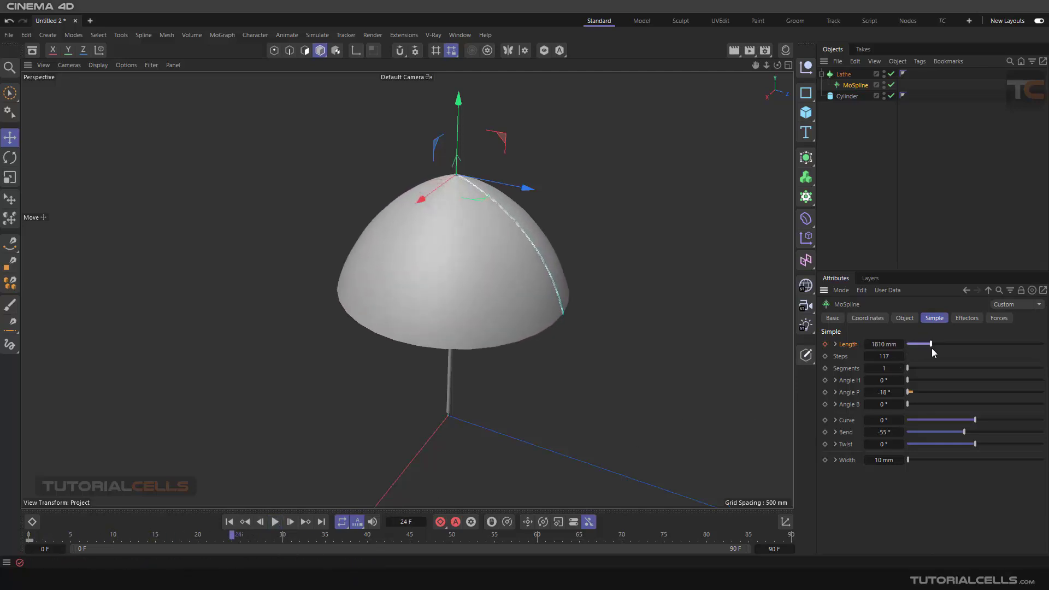
left_click(825, 345)
left_click_drag(114, 540, 215, 541)
left_click(173, 537)
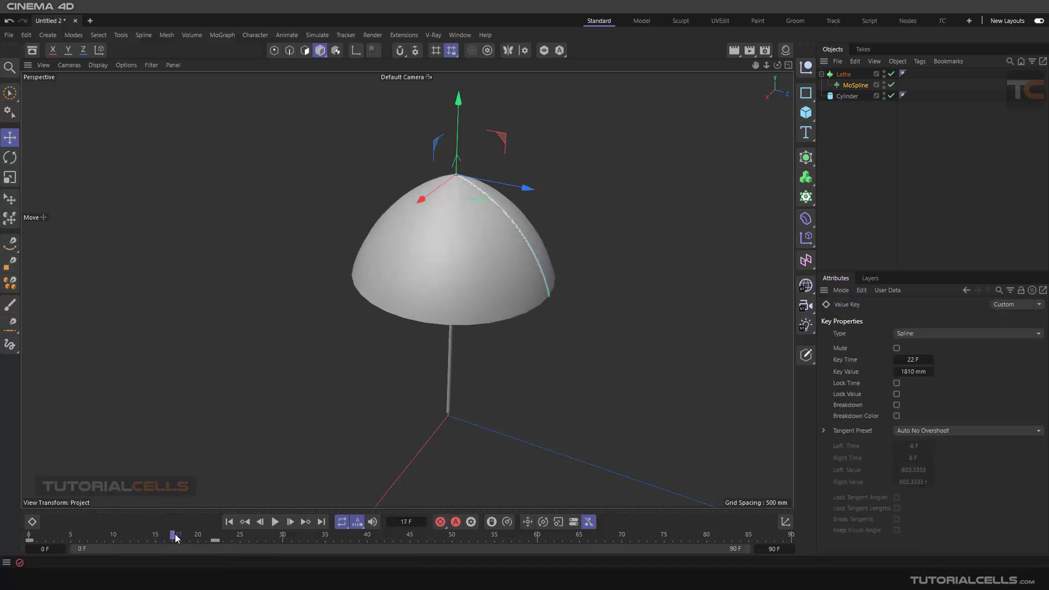
left_click(854, 85)
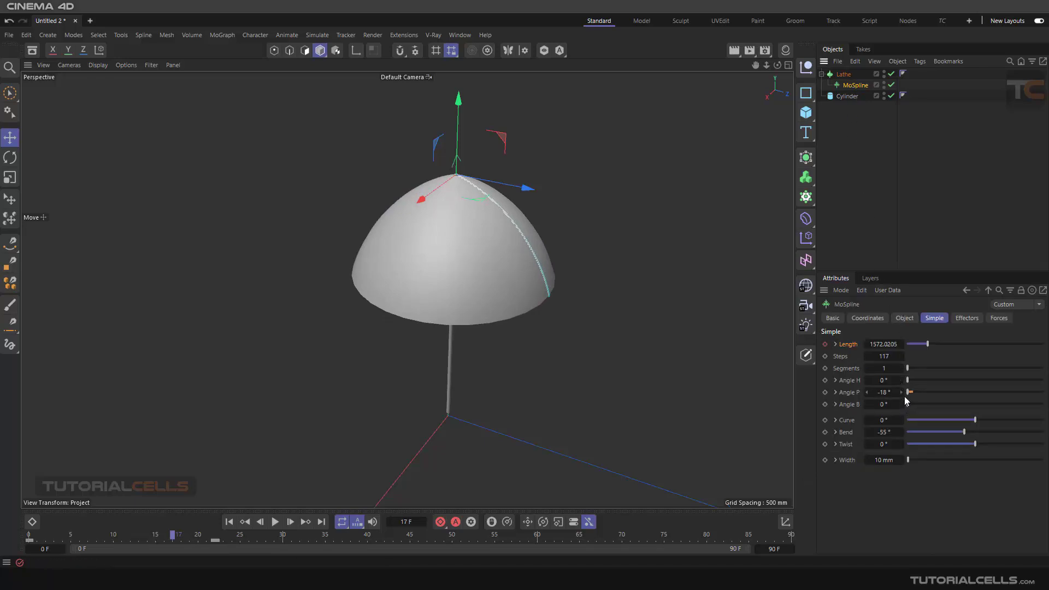
- Keyframe the Lathe Angle at 0° and move that key to frame 13
left_click(844, 74)
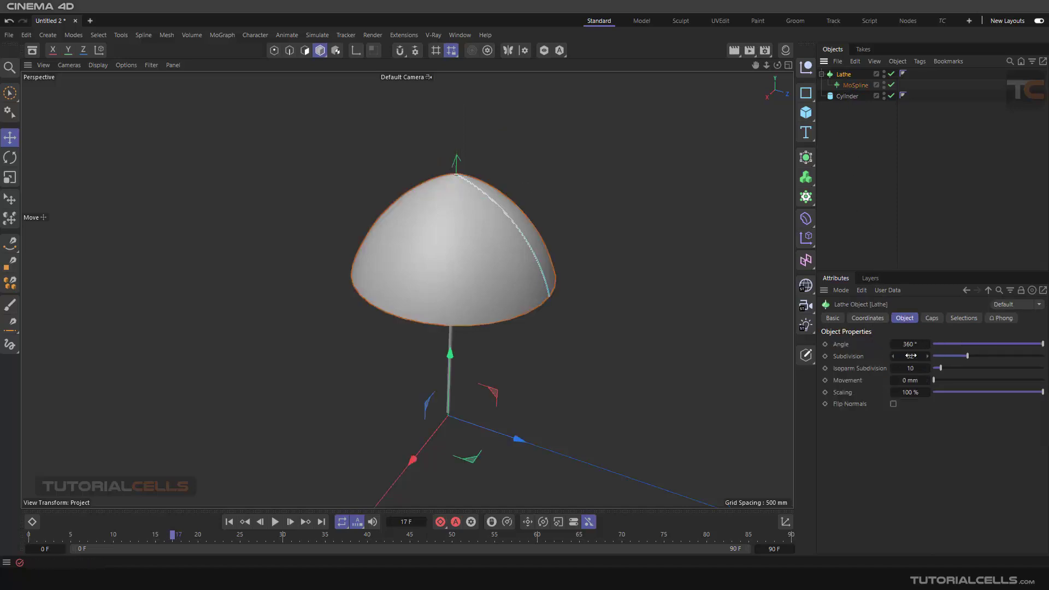
left_click_drag(1037, 345, 919, 348)
left_click(825, 344)
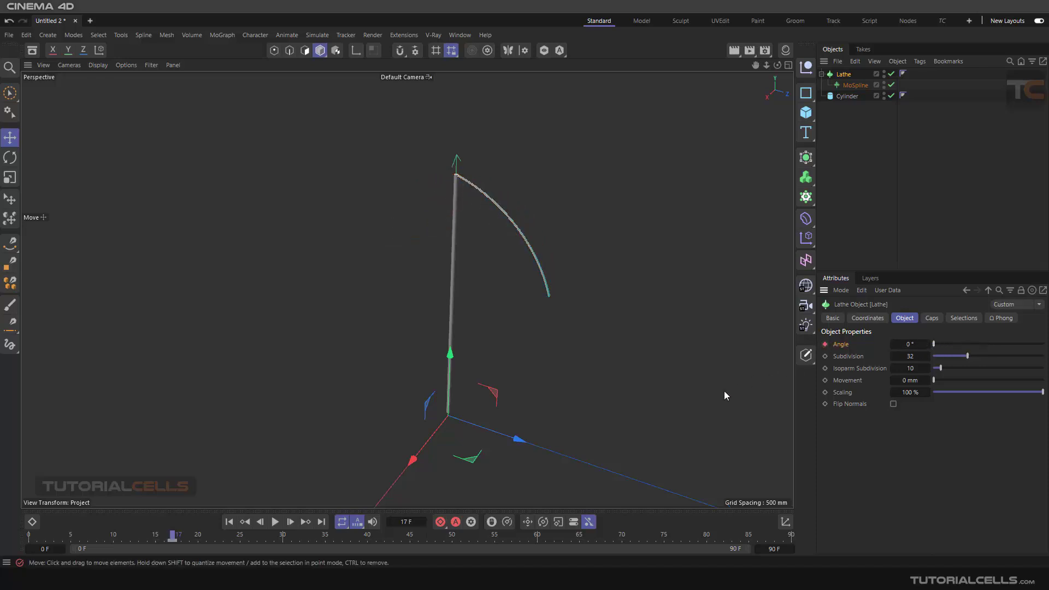
left_click(170, 541)
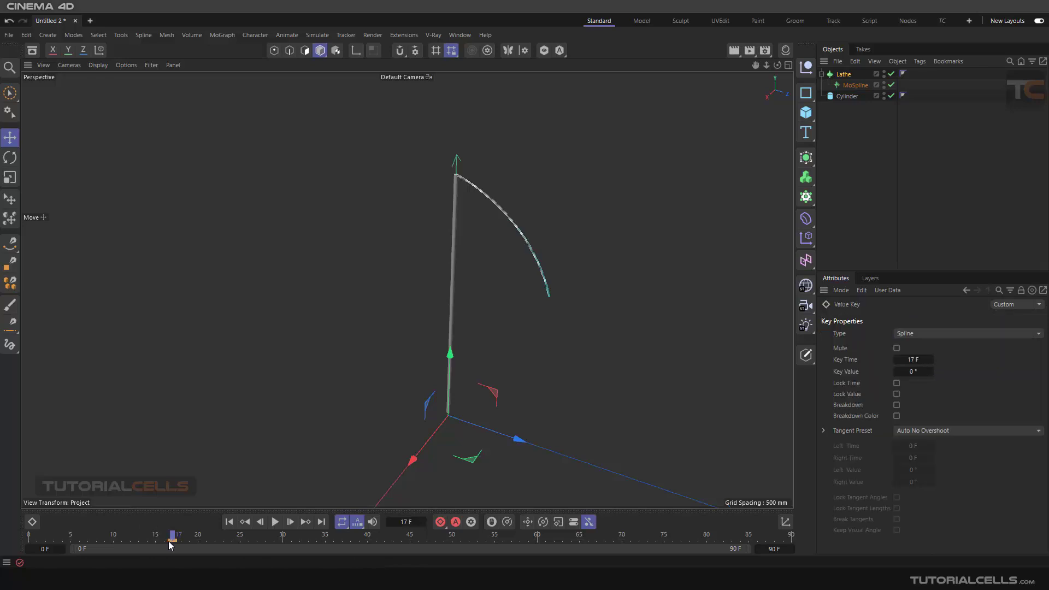
left_click_drag(149, 541, 223, 540)
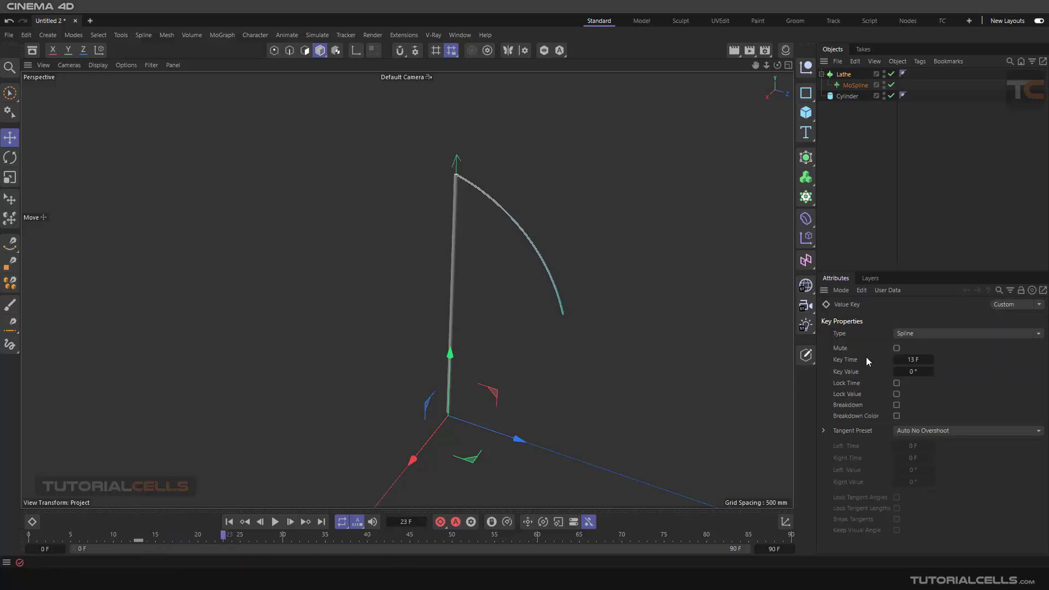
- Keyframe the Lathe Angle at 360° at frame 34 and play back the dome sweep
left_click(844, 74)
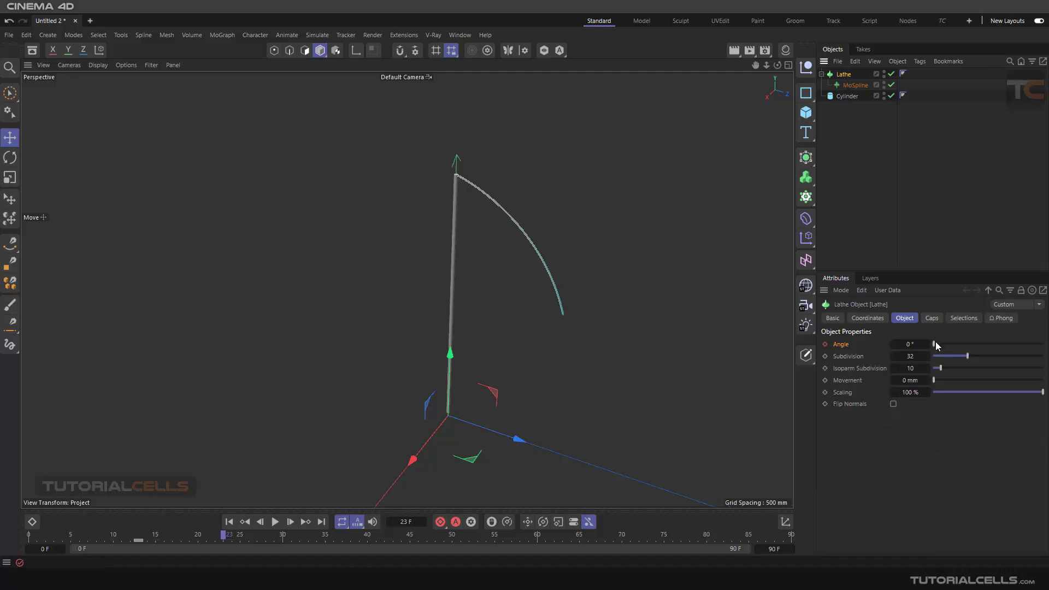
left_click_drag(936, 343, 1044, 344)
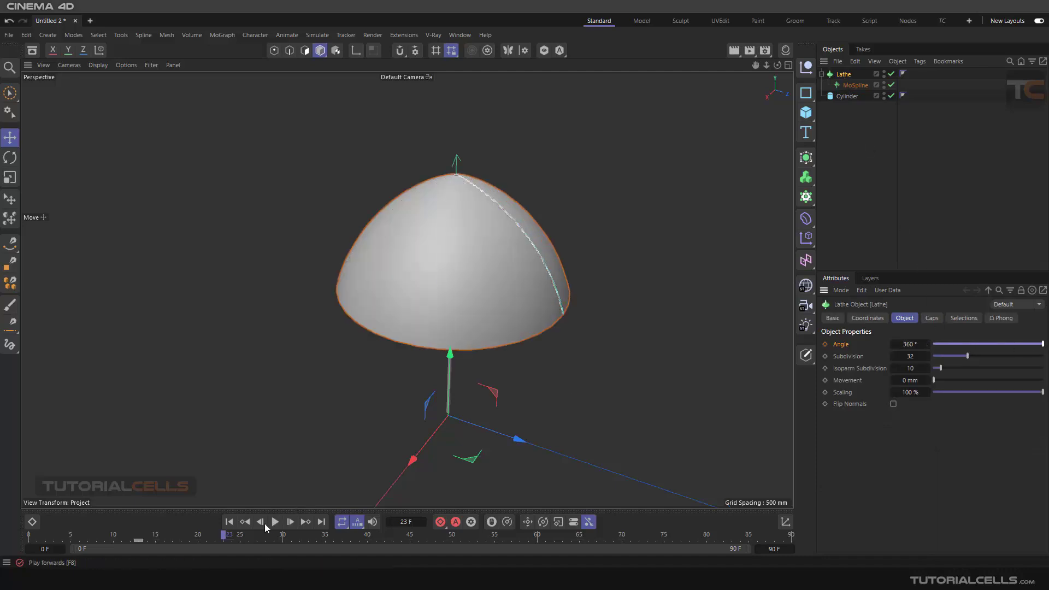
left_click(825, 344)
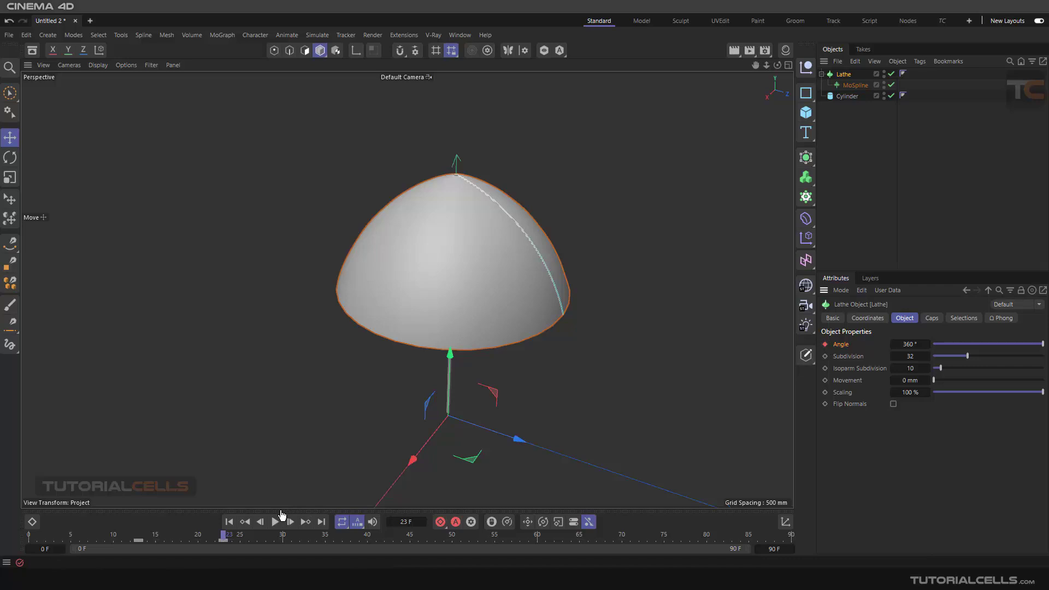
left_click(229, 522)
left_click(275, 522)
left_click(232, 541)
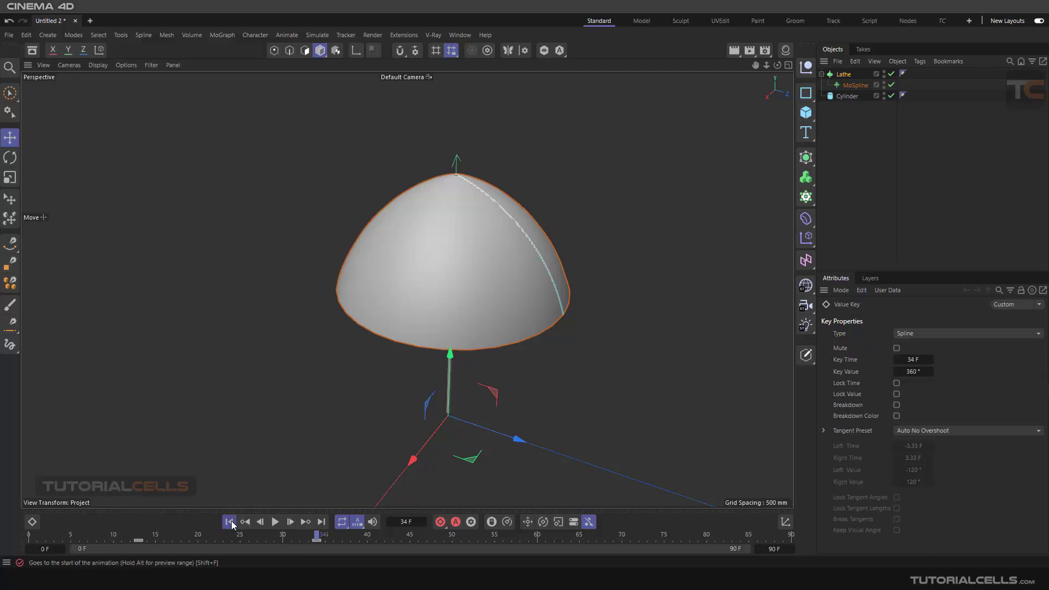
left_click(229, 522)
left_click(275, 522)
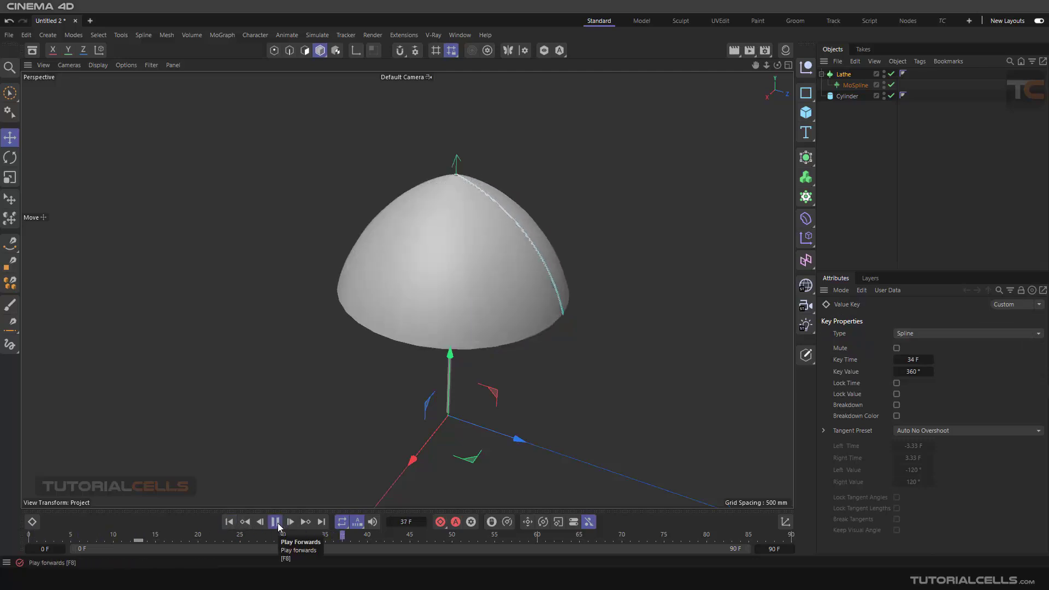
left_click(275, 522)
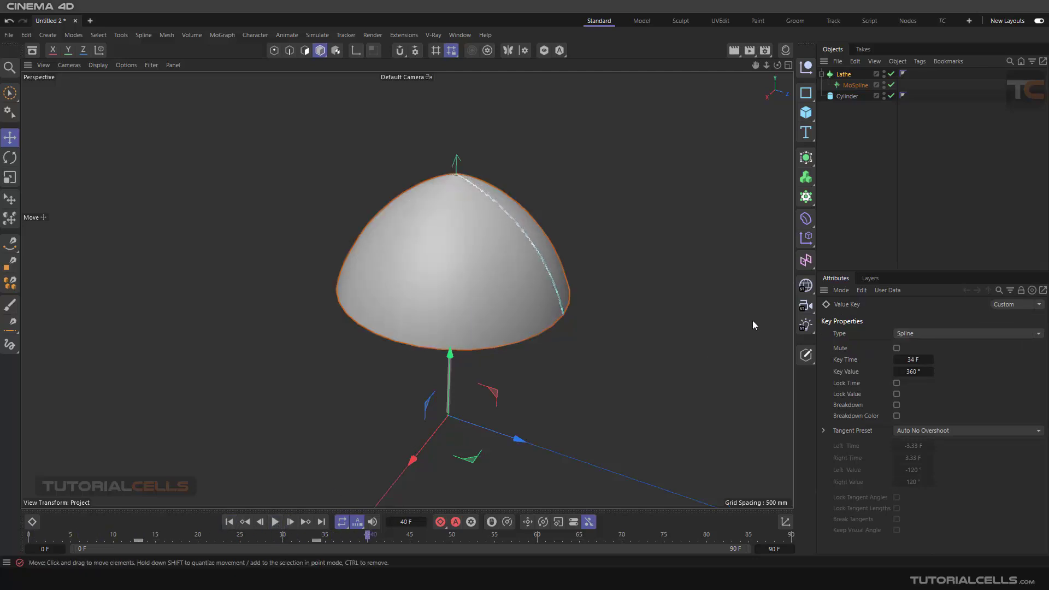
- Keyframe the MoSpline Angle P at -33° at the start and 2° around frame 30
left_click(845, 86)
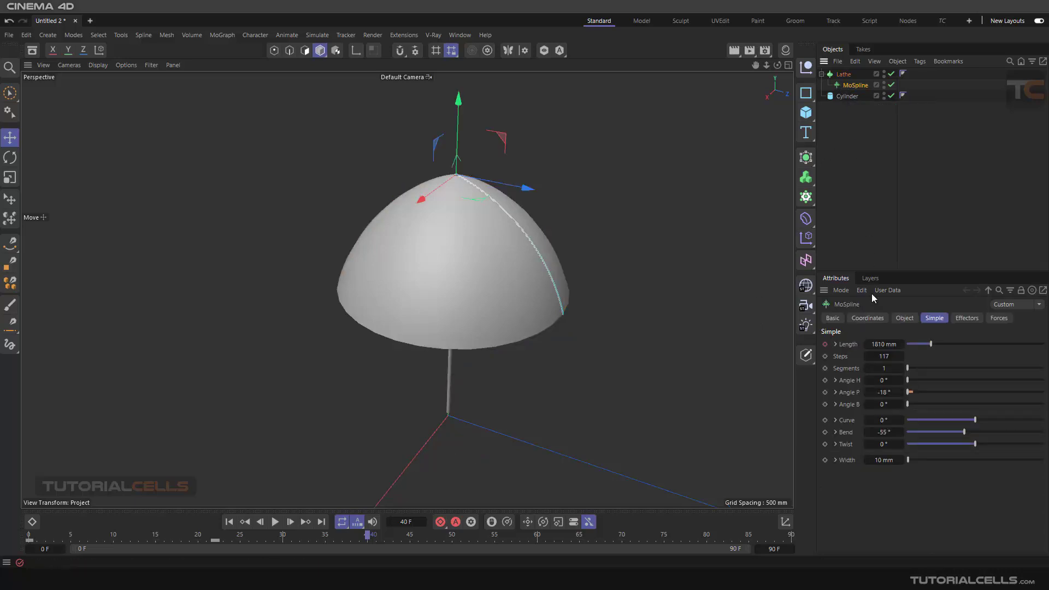
left_click_drag(895, 395, 45, 523)
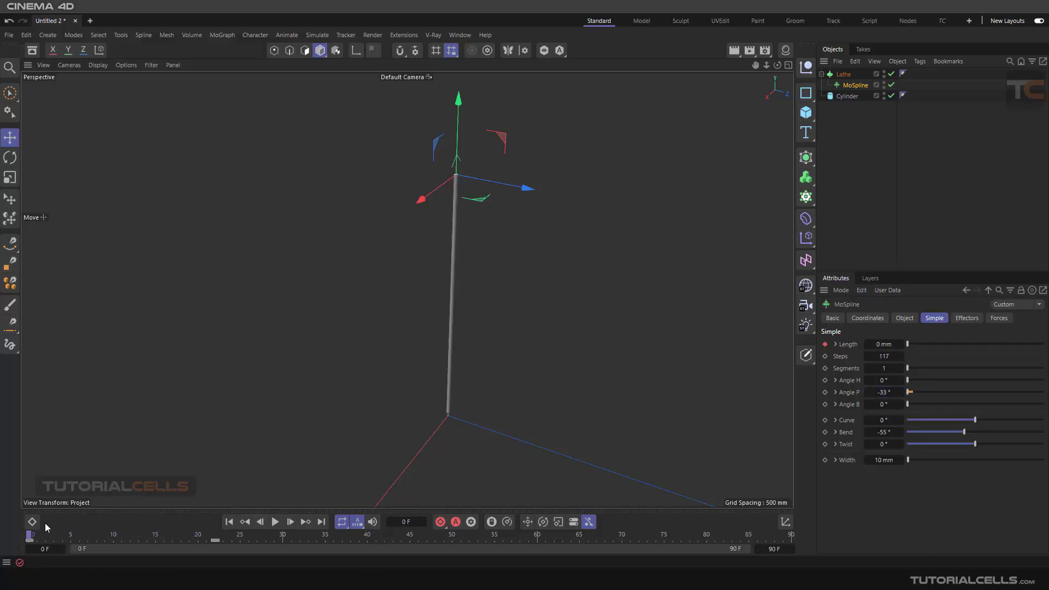
left_click(885, 392)
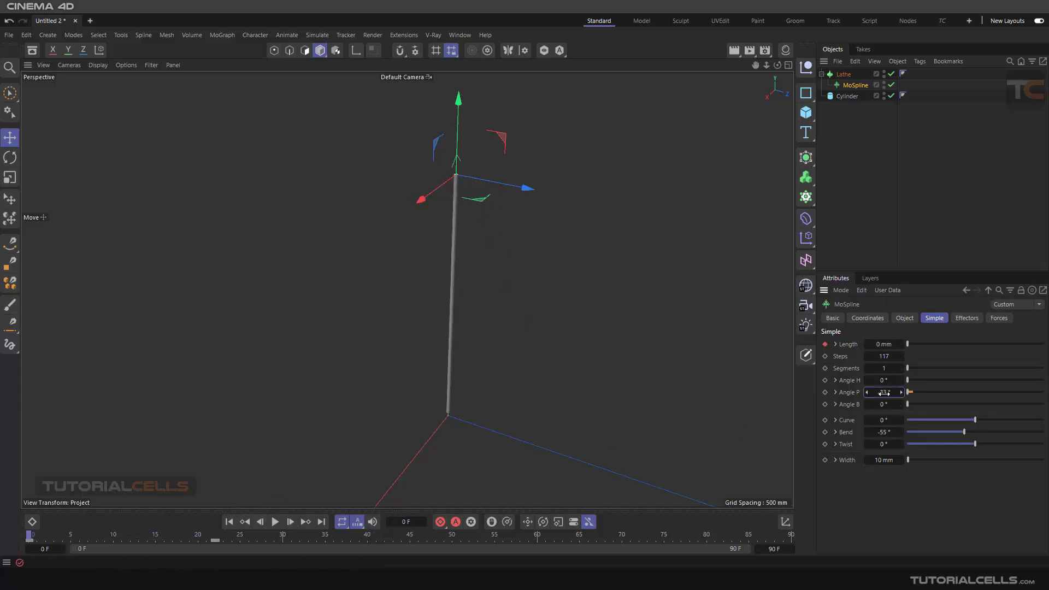
left_click(826, 393)
left_click(275, 522)
left_click_drag(884, 393, 907, 393)
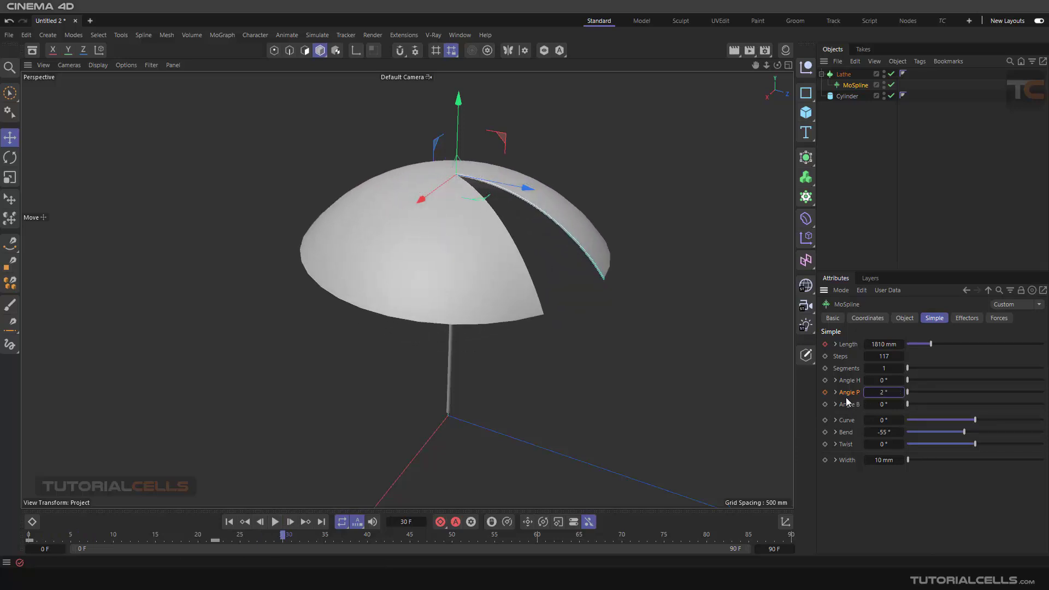
left_click(826, 393)
- Slide the 2° Angle P key along the timeline, replaying the opening to judge its timing
left_click_drag(280, 541, 384, 541)
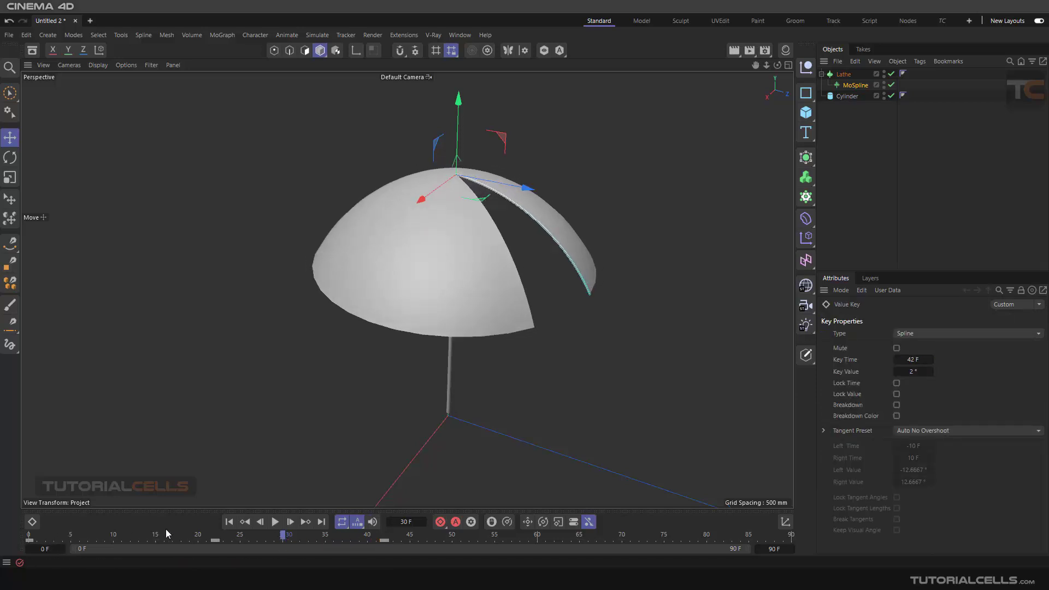
left_click(229, 522)
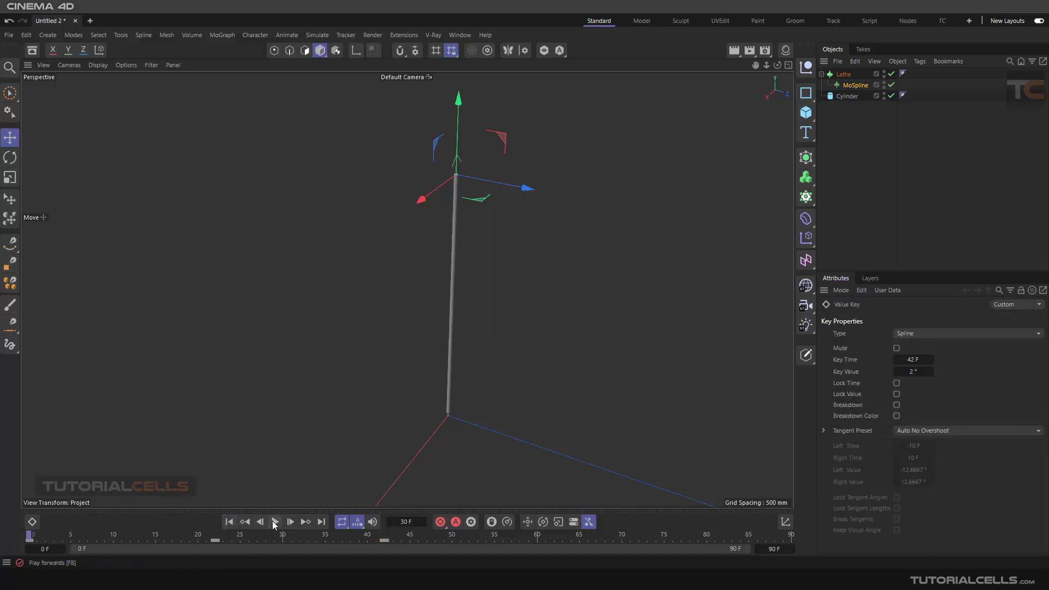
left_click(275, 522)
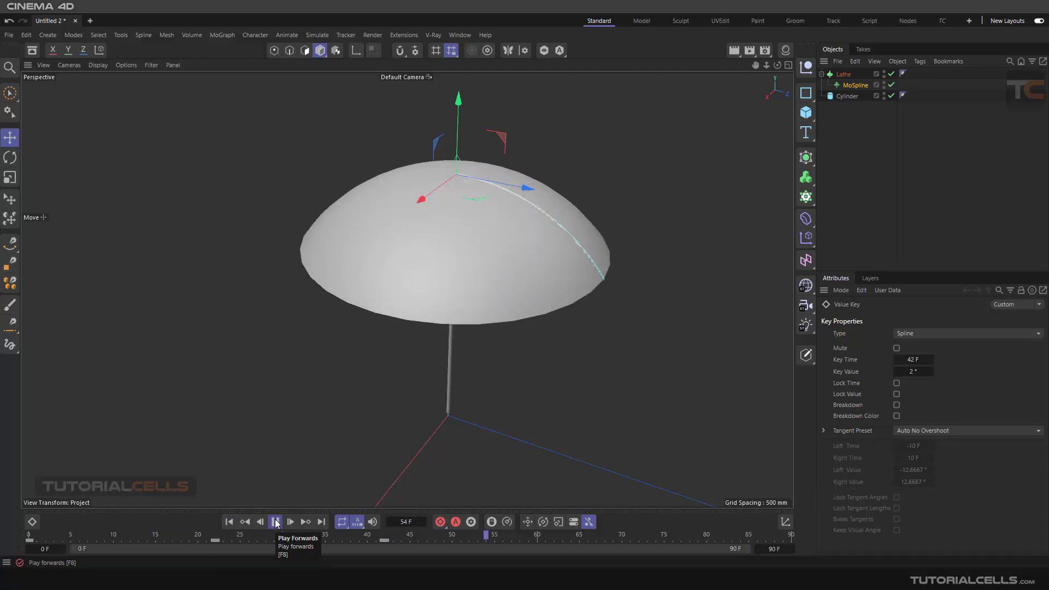
left_click(275, 522)
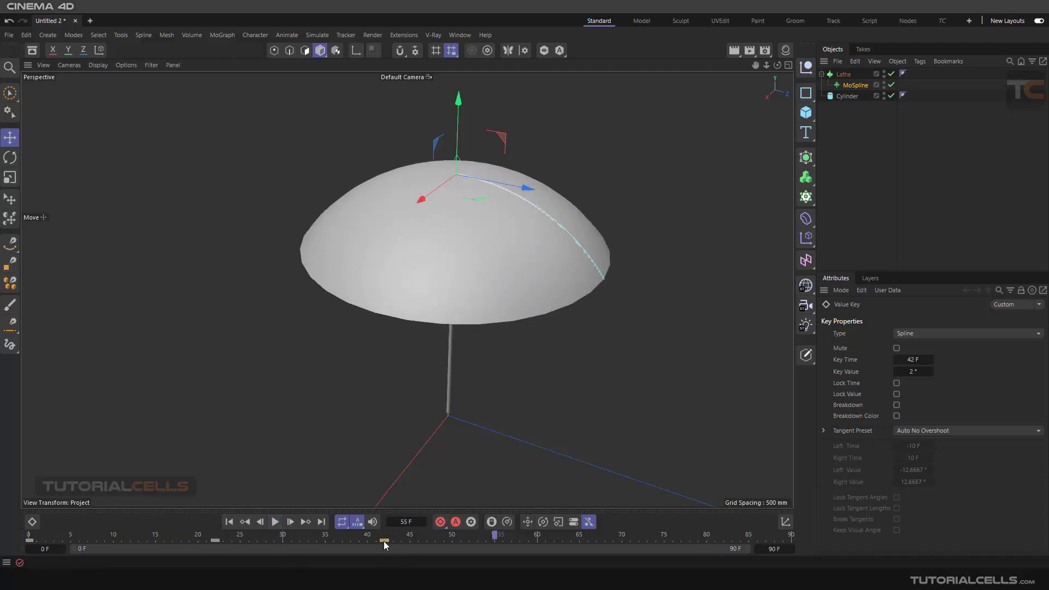
left_click_drag(308, 541, 298, 542)
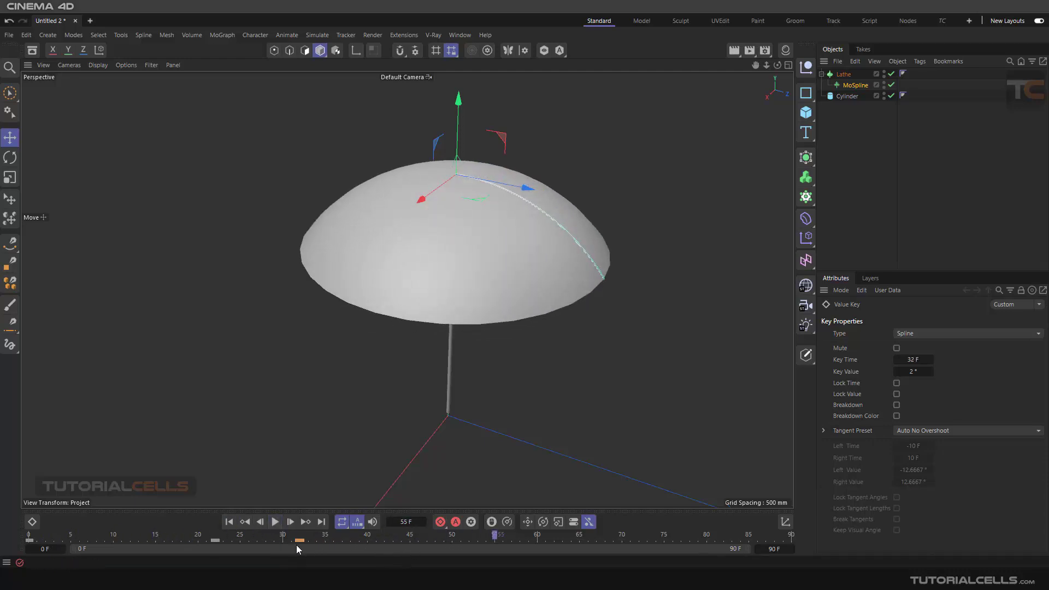
left_click(229, 522)
left_click(275, 522)
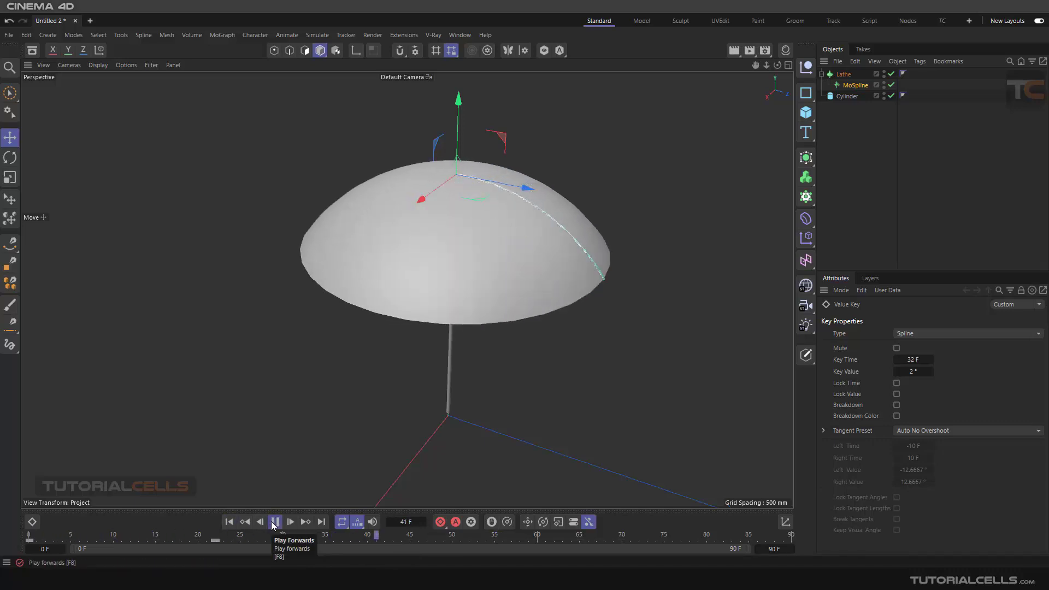
left_click(275, 522)
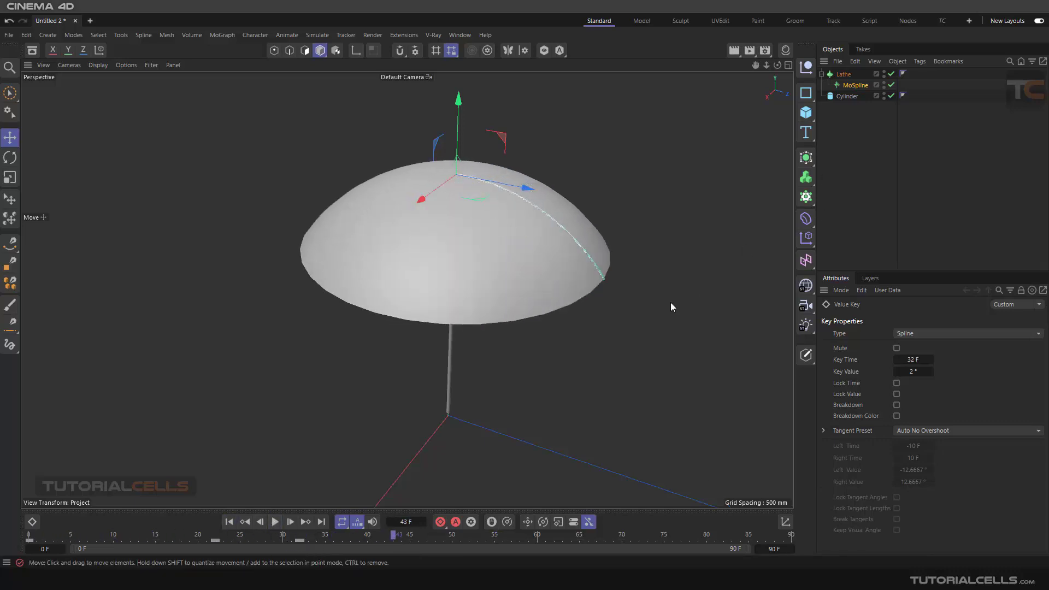
left_click(855, 85)
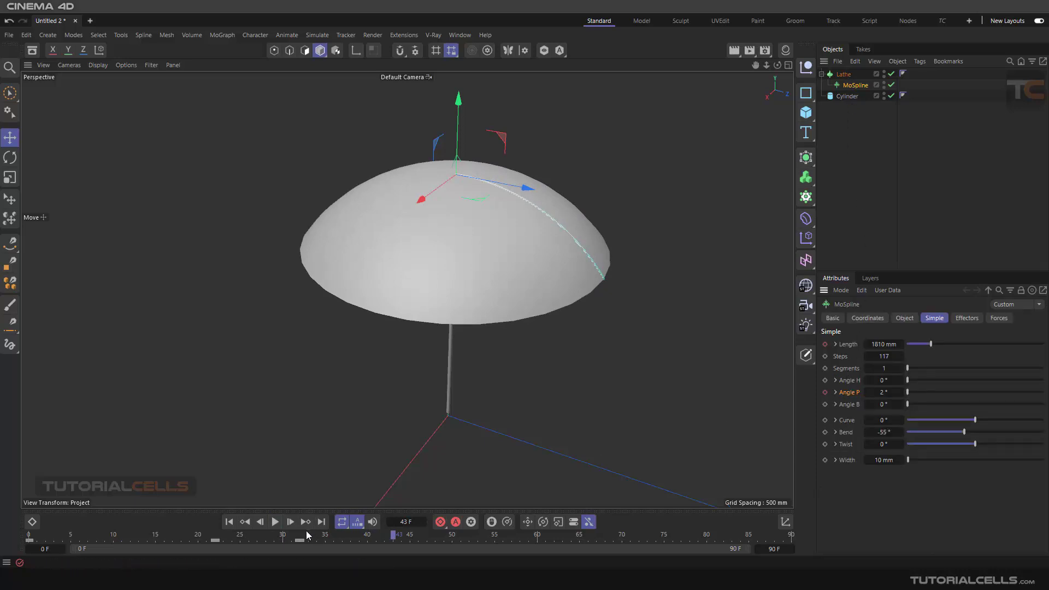
mouse_move(300, 540)
left_mouse_down()
mouse_move(335, 544)
mouse_move(232, 536)
mouse_move(299, 541)
left_mouse_up()
- Move the 1810 mm Length key to frame 26 and the 2° Angle P key to frame 41
left_click(223, 540)
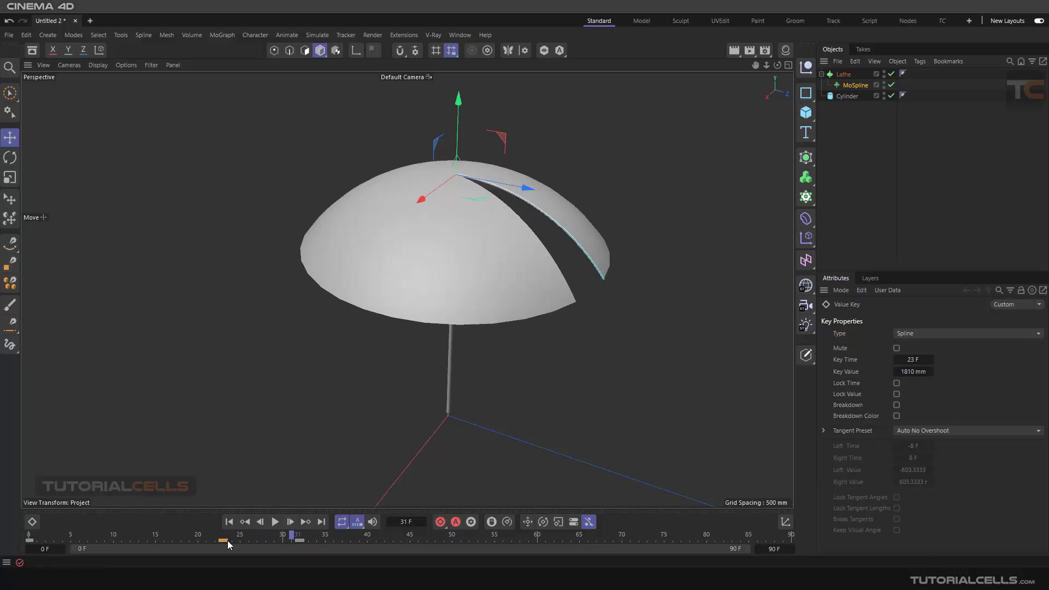
left_click(229, 522)
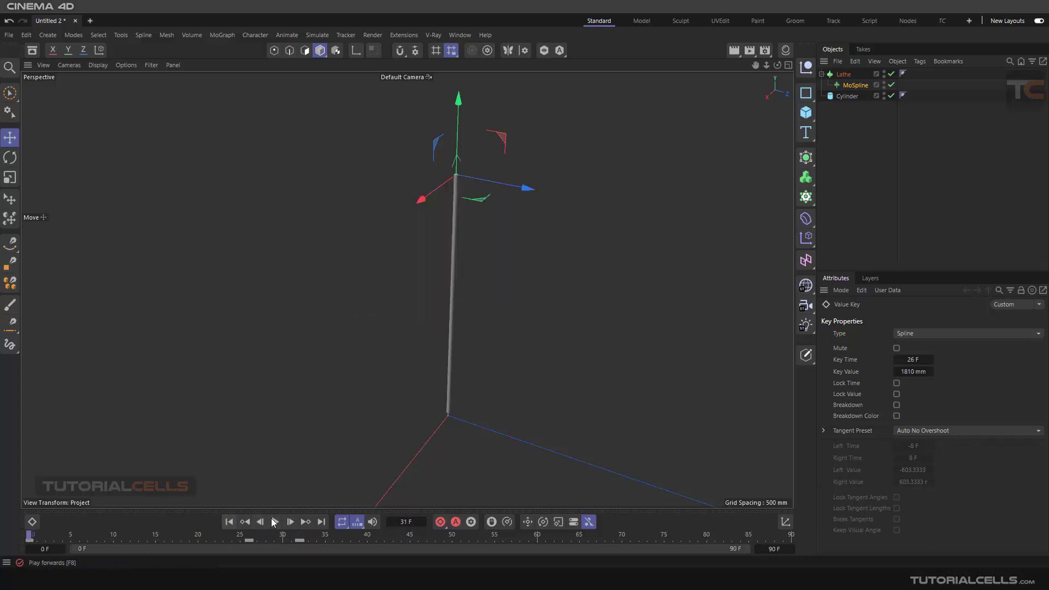
left_click(275, 522)
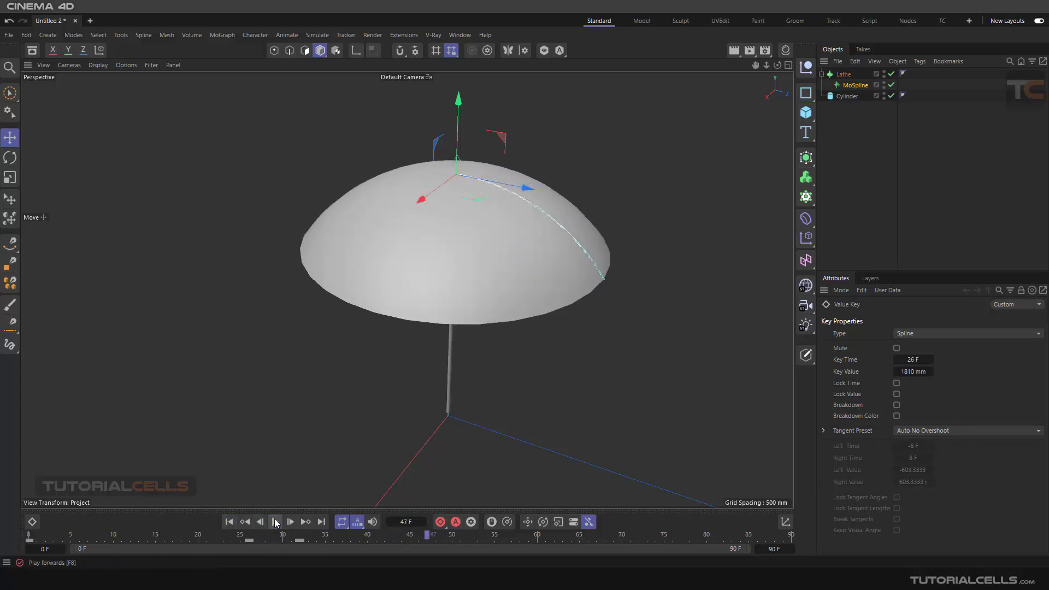
left_click_drag(299, 540, 287, 542)
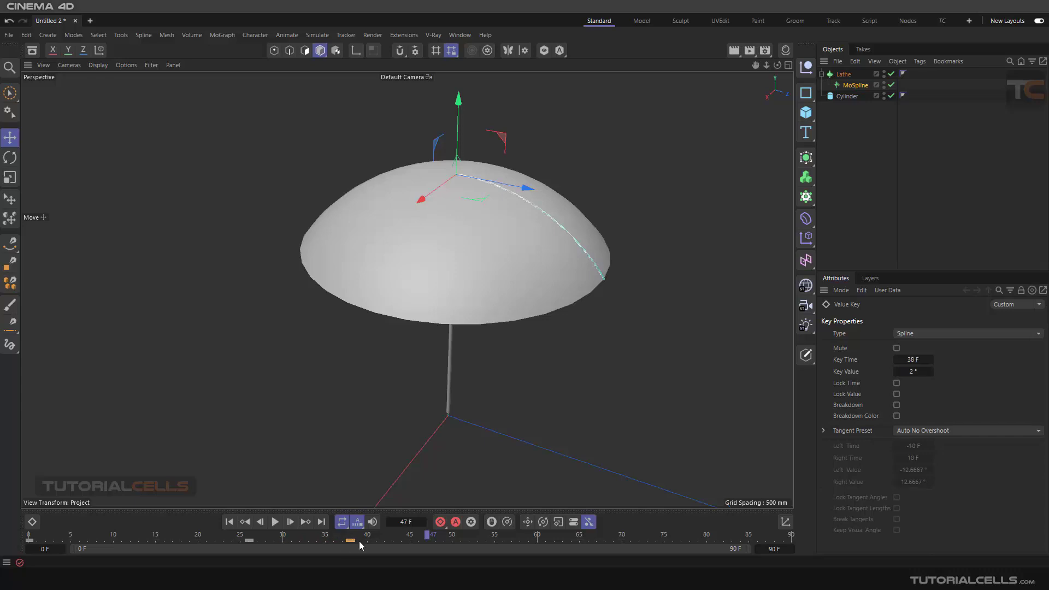
left_click_drag(359, 541, 377, 543)
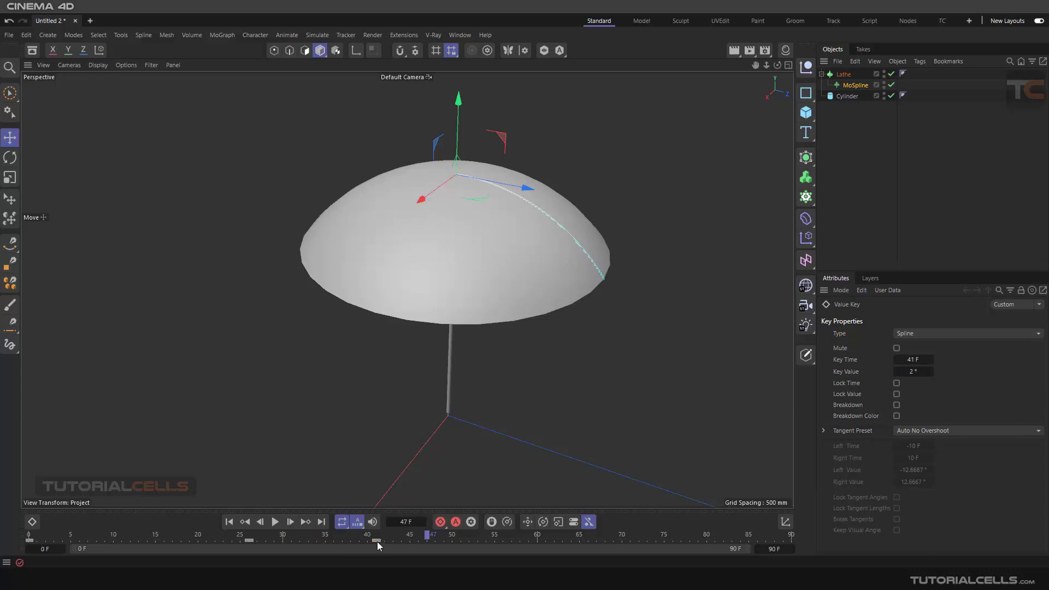
left_click(854, 86)
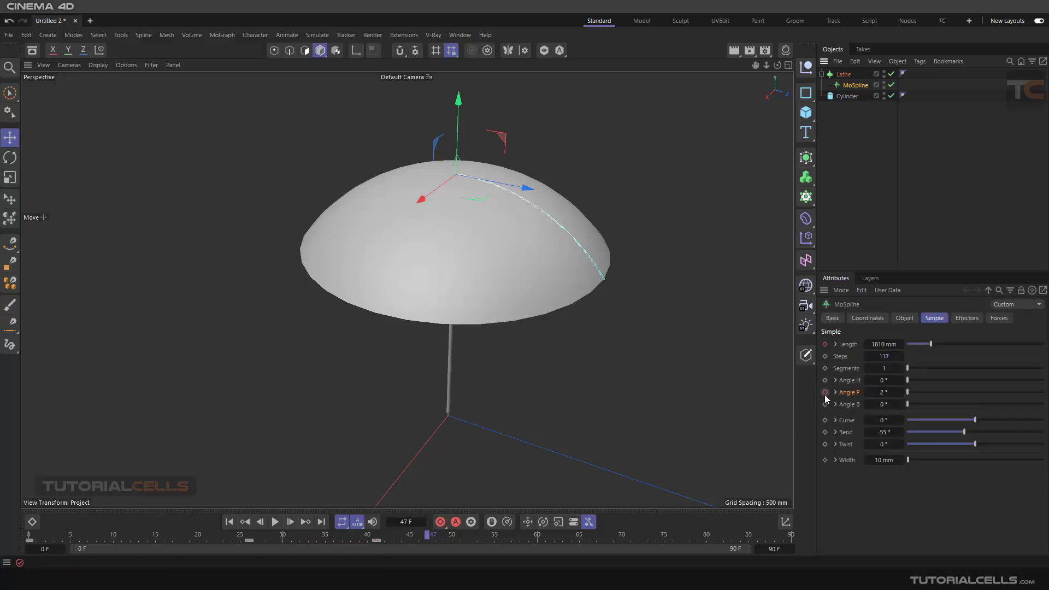
- Fold the canopy with Angle P -45°, then keyframe Angle P 6° at frame 45
left_click(825, 393)
left_click_drag(888, 393, 857, 393)
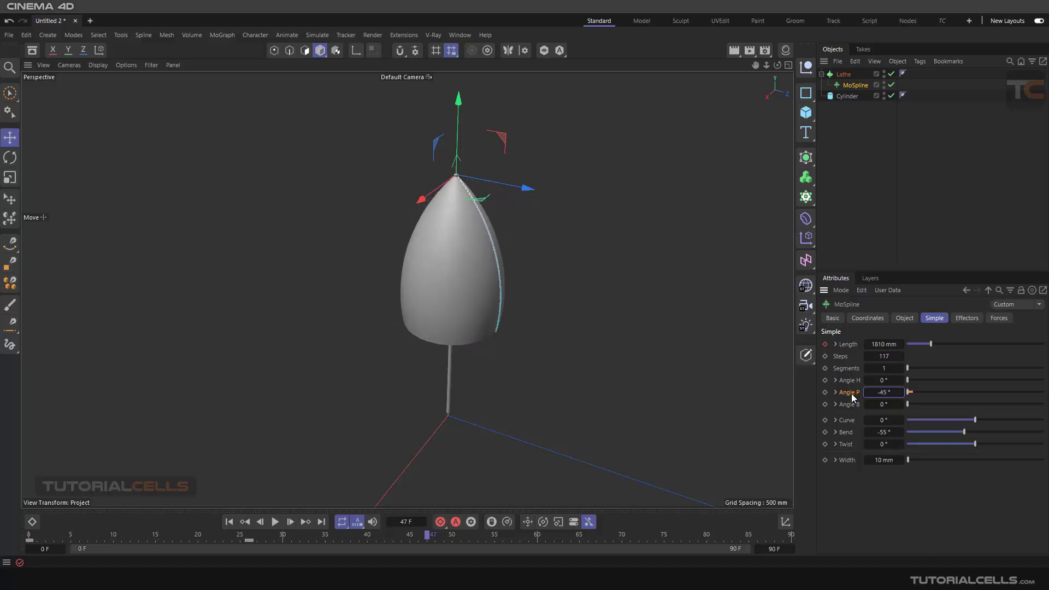
left_click_drag(273, 535, 309, 539)
left_click_drag(309, 538, 369, 536)
left_click_drag(902, 396, 911, 395)
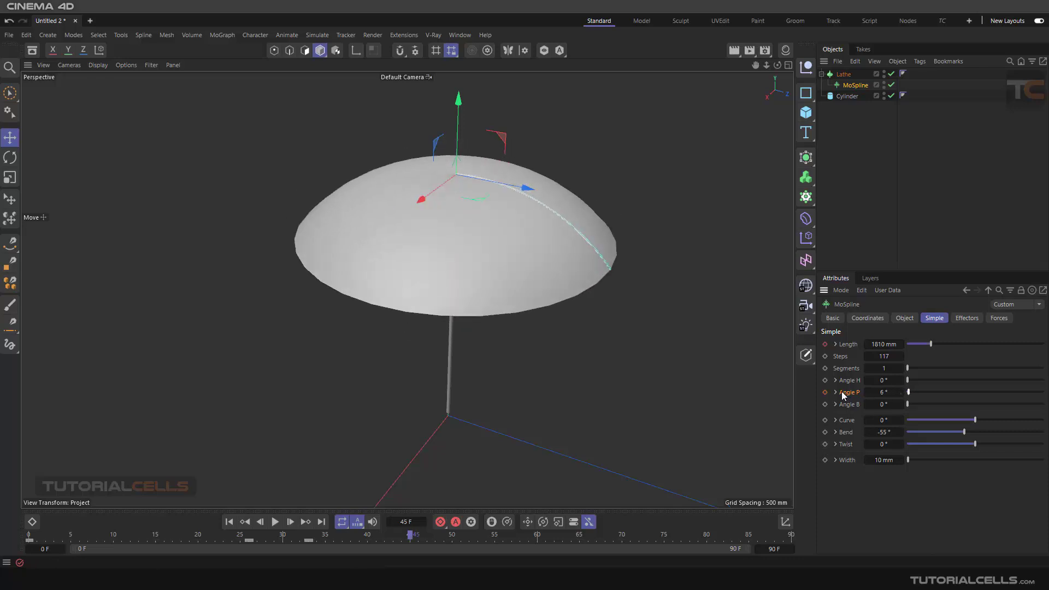
left_click(825, 393)
- Replay the opening and shift the 6° Angle P key to frame 42
left_click(229, 522)
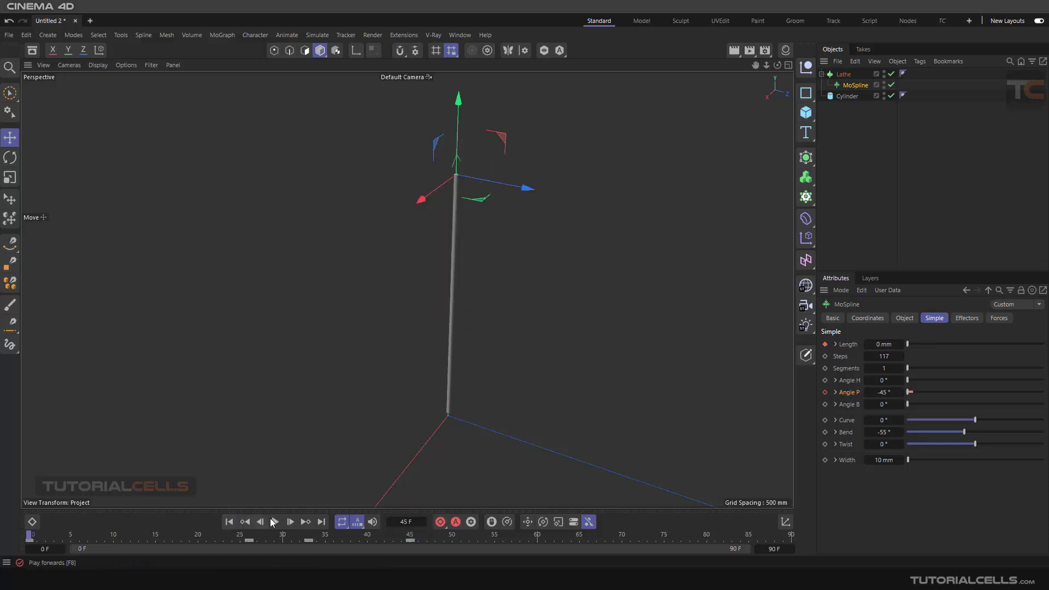
left_click(275, 522)
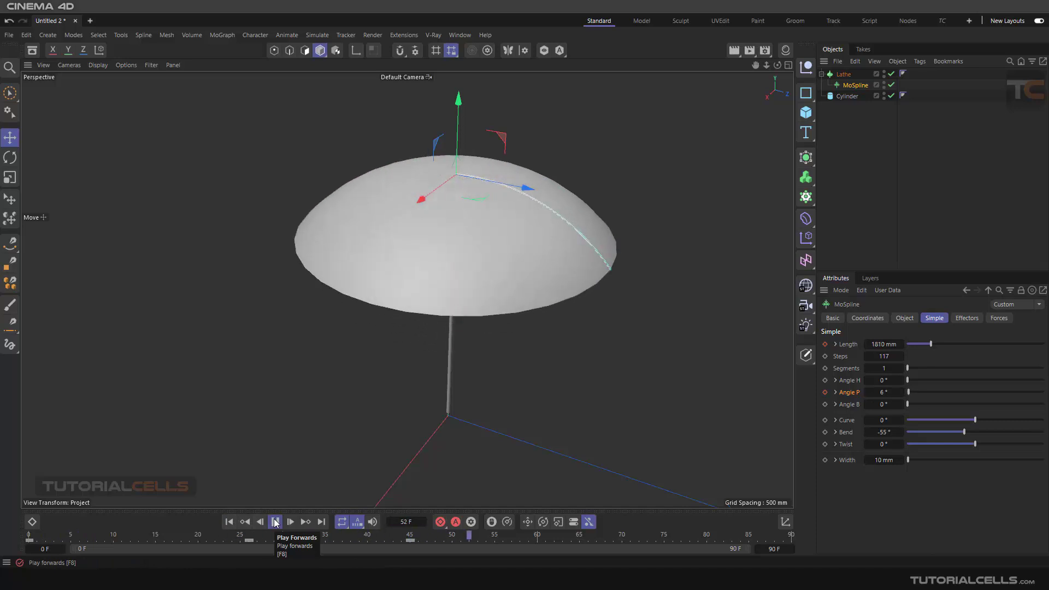
left_click(275, 522)
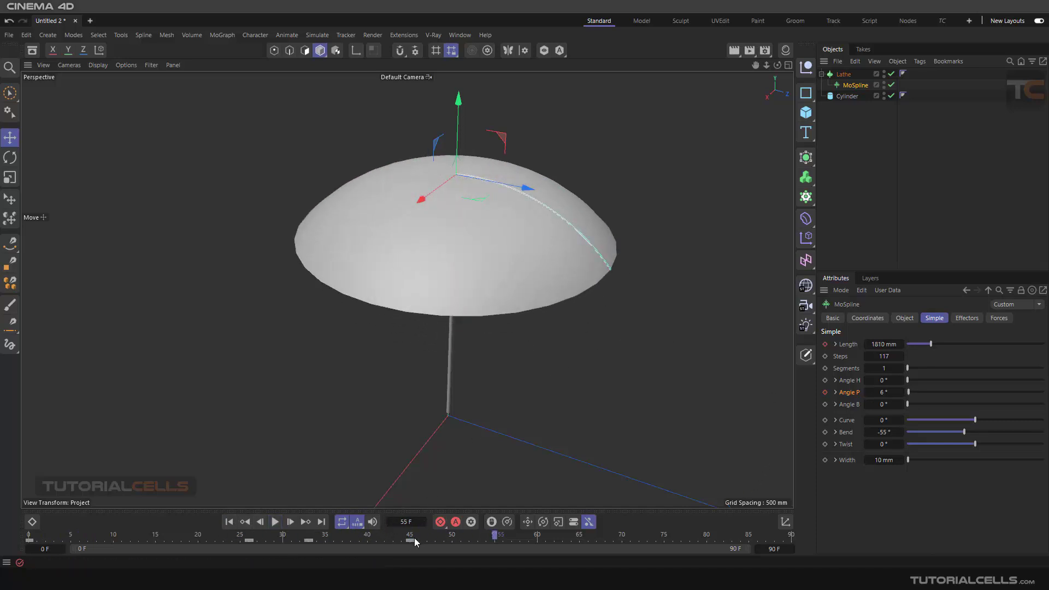
left_click_drag(411, 541, 384, 541)
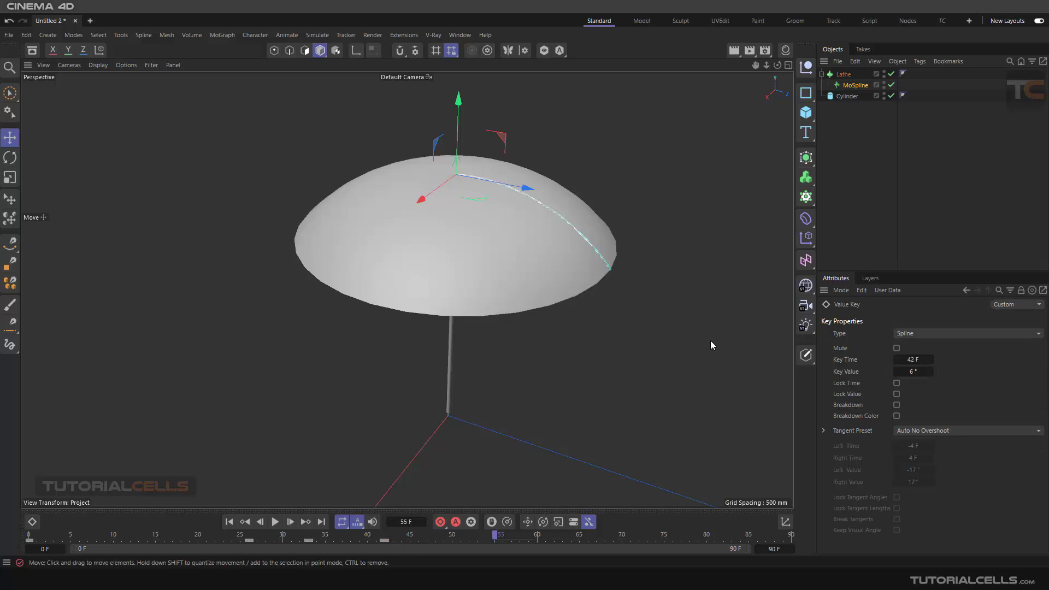
- With the MoSpline's Effectors list shown, add a Delay effector from the MoGraph menu
left_click(850, 86)
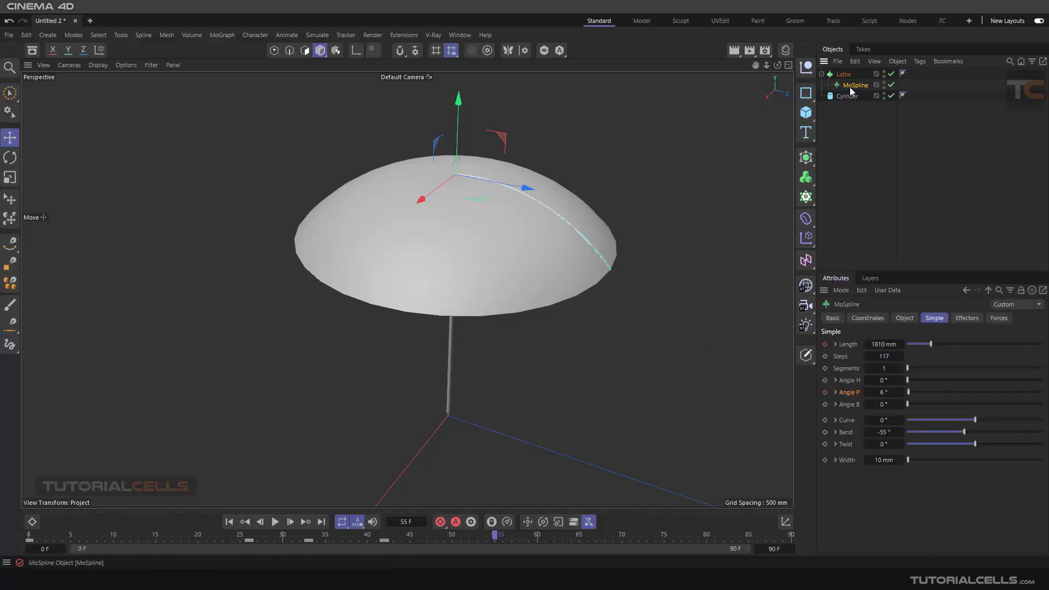
left_click(963, 323)
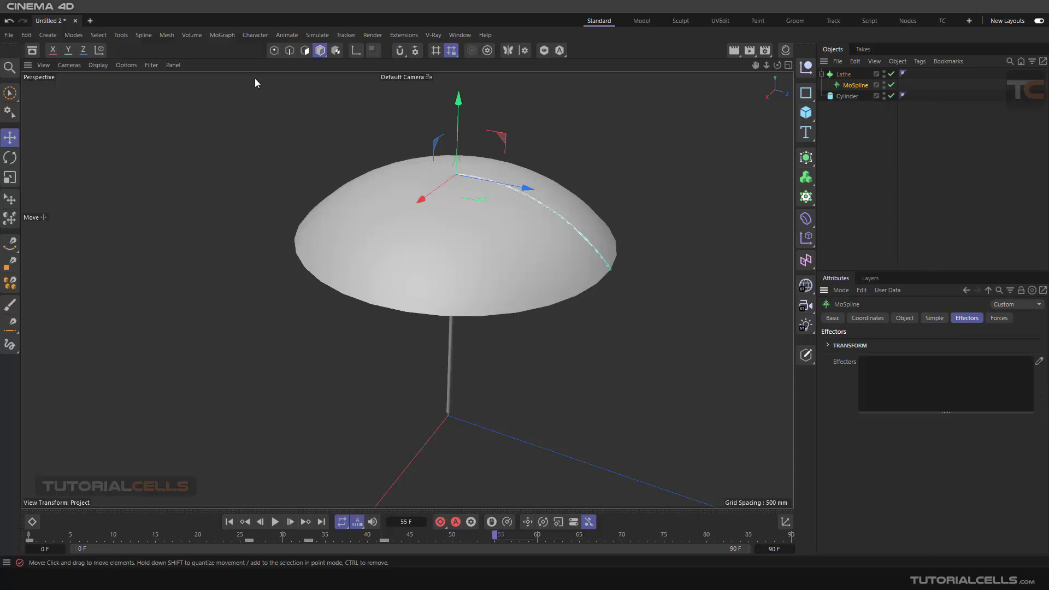
left_click(223, 35)
mouse_move(234, 56)
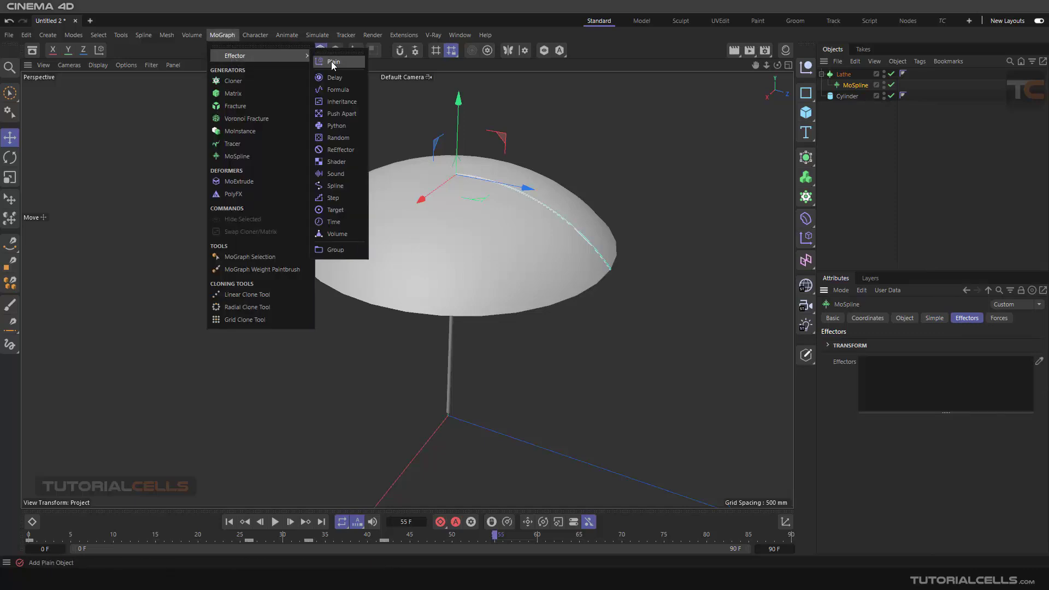
left_click(341, 77)
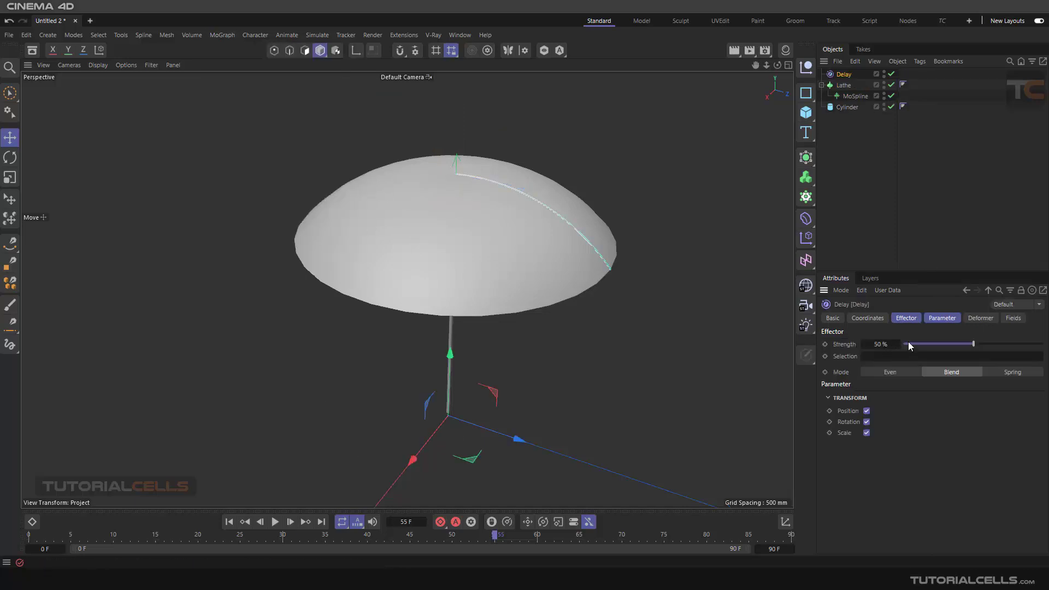
left_click(976, 320)
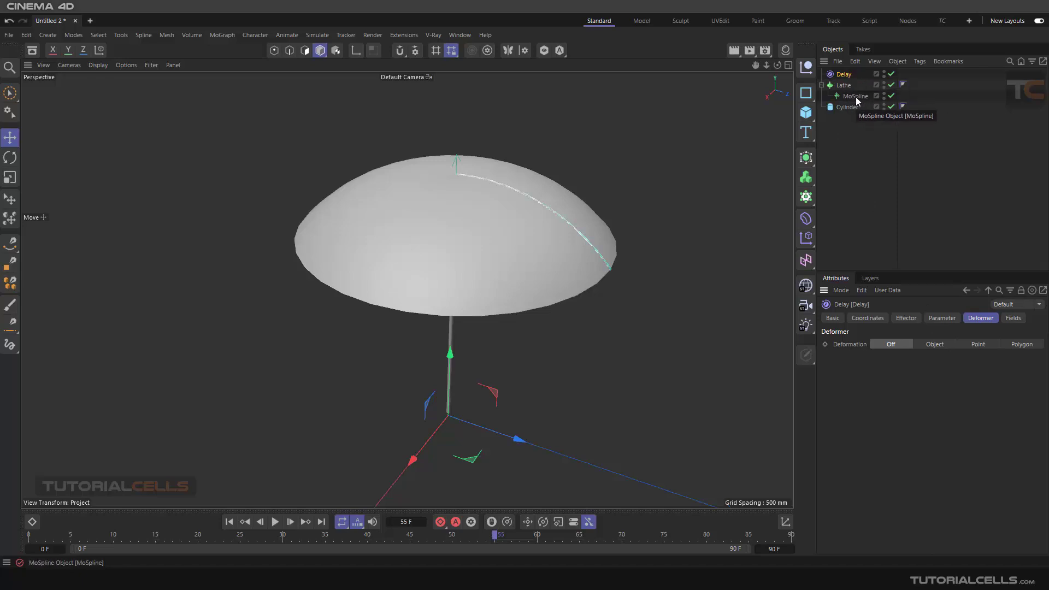
- Set the Delay effector's Strength to 68% and its Mode to Spring
left_click(906, 319)
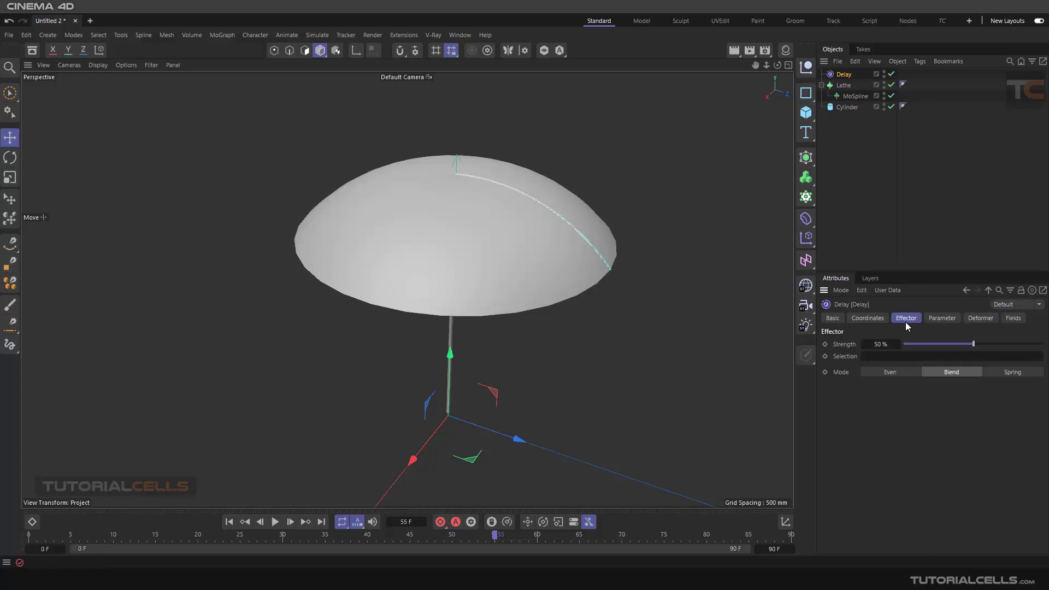
left_click_drag(974, 345, 999, 345)
left_click(1003, 373)
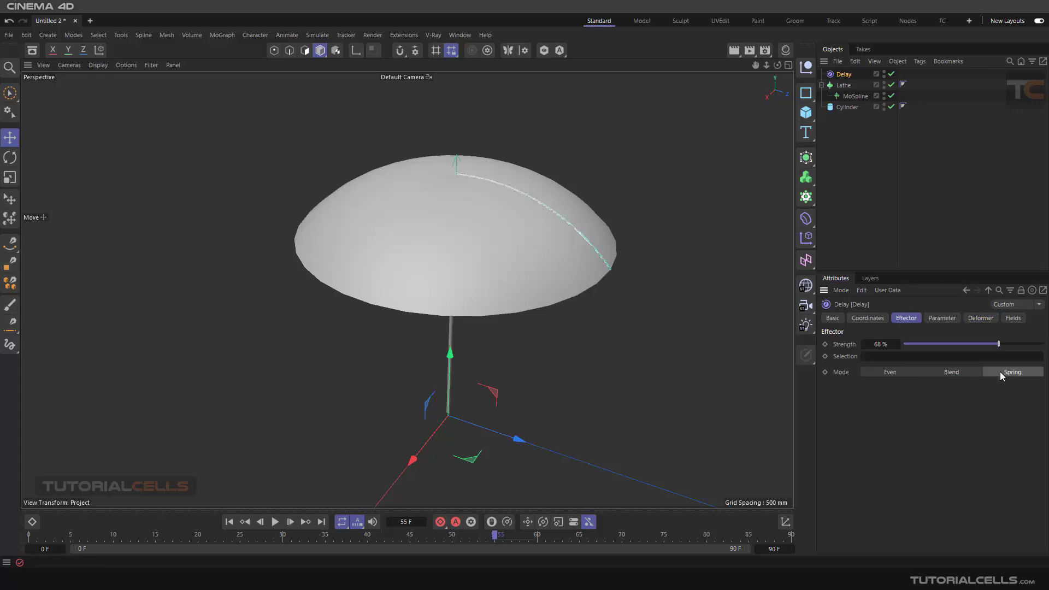
- Rewind and play the umbrella animation, stop it, then replay it from the start
left_click(229, 521)
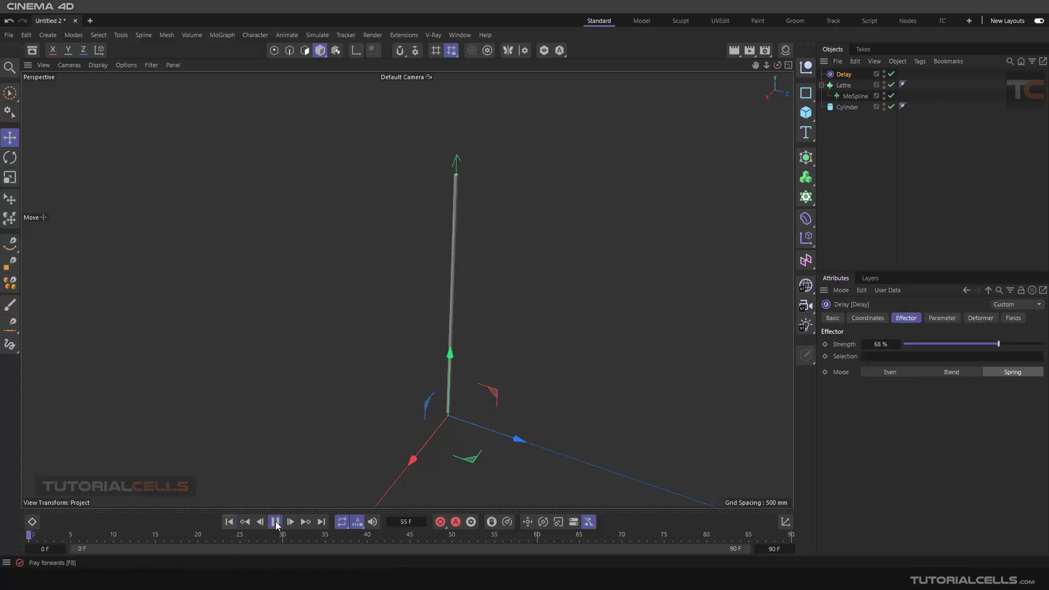
left_click(276, 521)
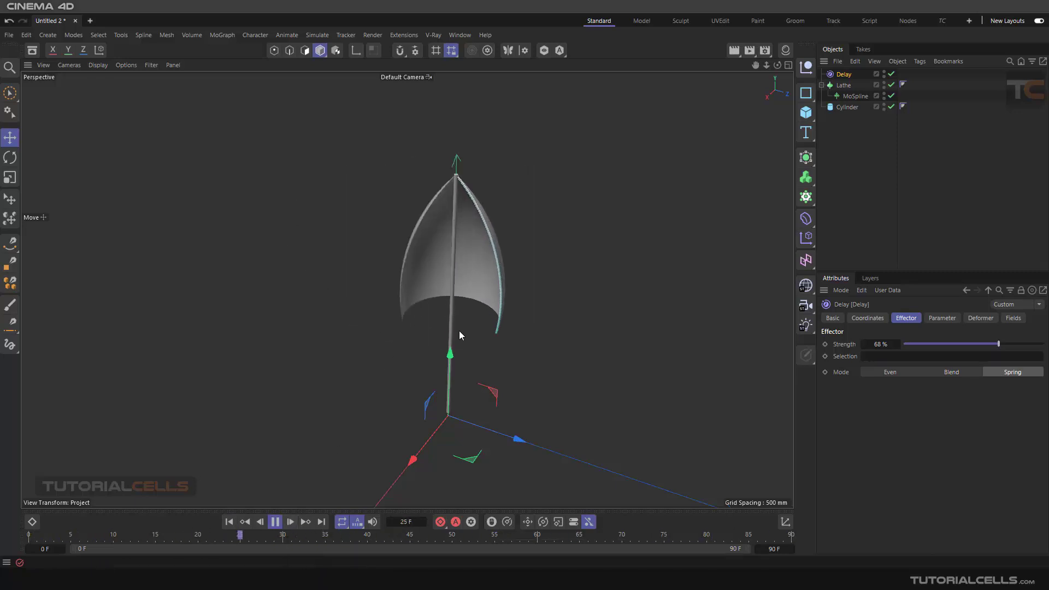
left_click(275, 522)
left_click(230, 524)
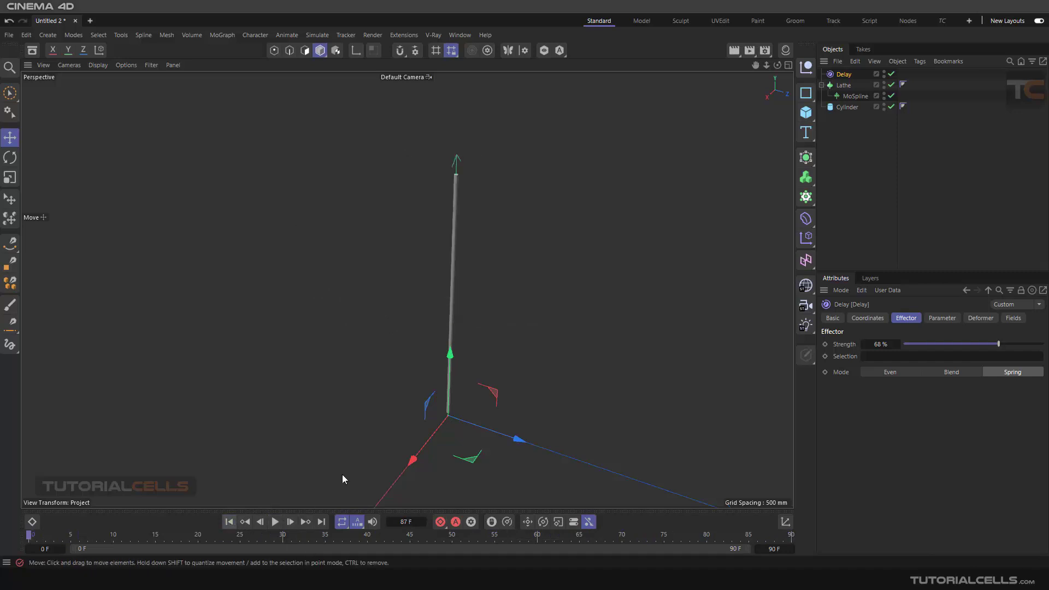
left_click(276, 523)
- Orbit the viewport lower and farther back to watch the canopy open during playback
left_click_drag(307, 483, 415, 352, "alt")
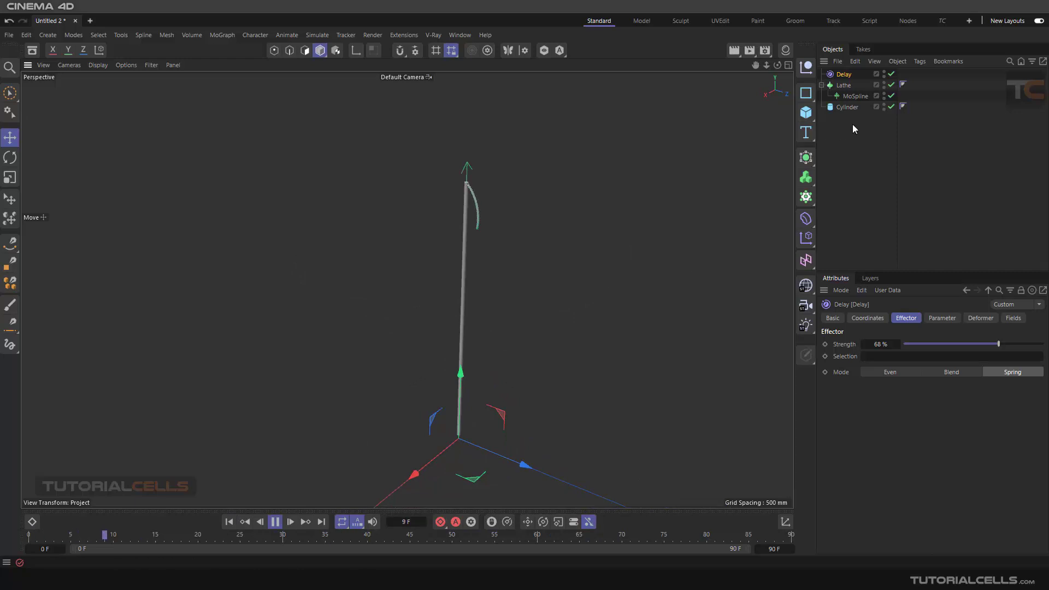